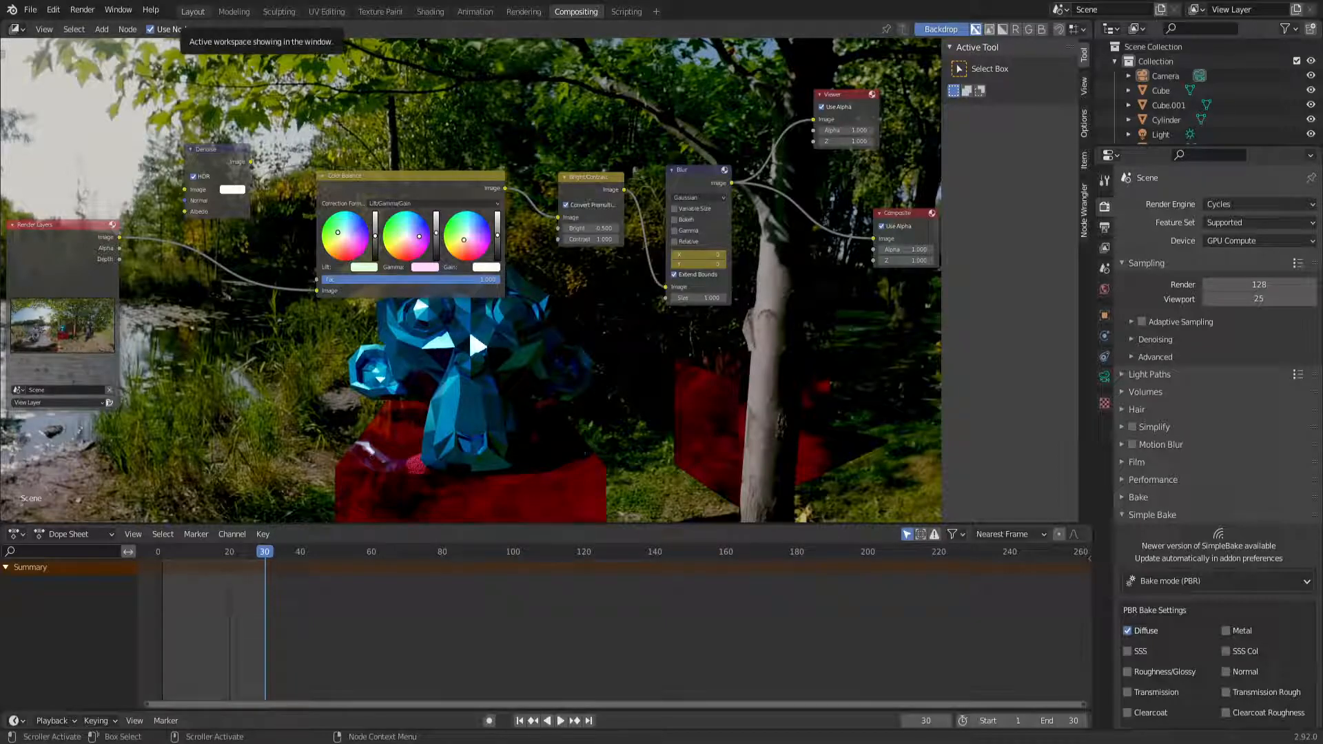
- Rearrange the Render Layers, Color Balance, Bright/Contrast, Blur, Viewer and Composite nodes into a more compact layout in the compositor
{"action": "left_click", "coordinate": [193, 12]}
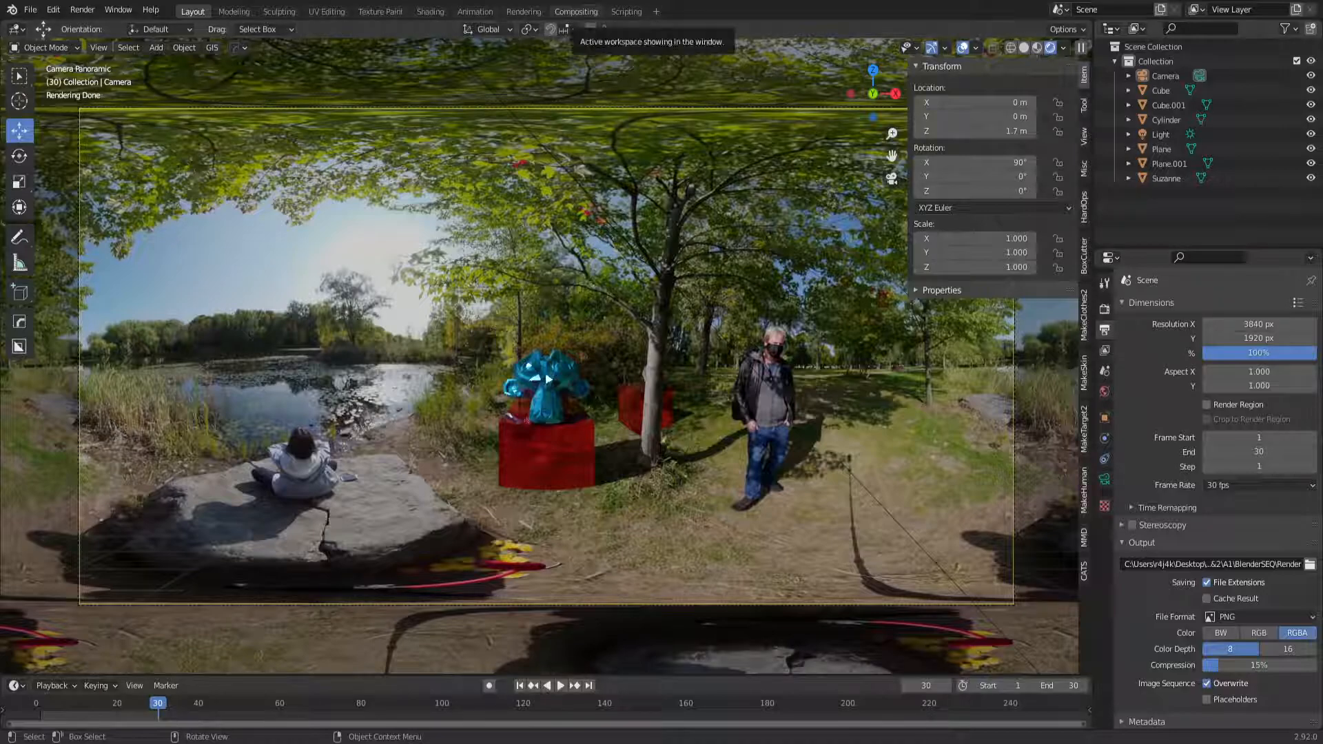
{"action": "left_click", "coordinate": [576, 11]}
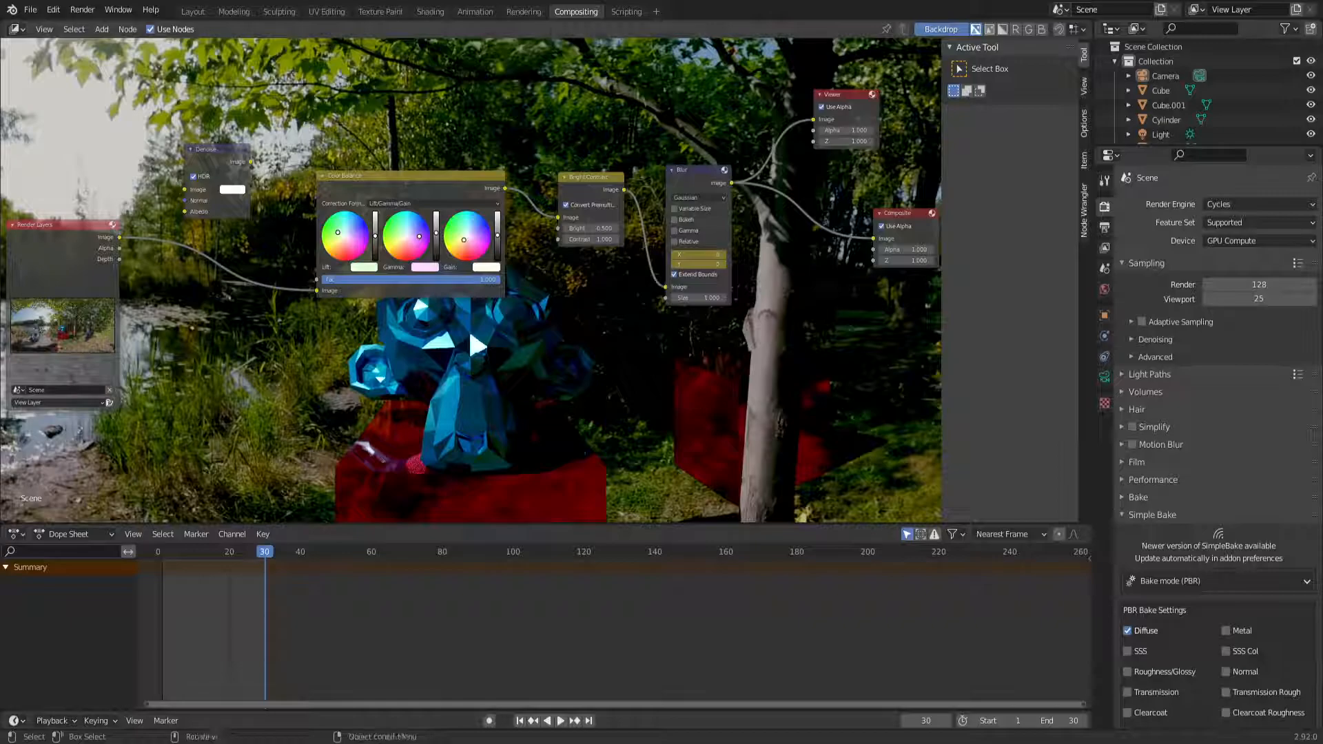
{"action": "left_click_drag", "start_coordinate": [64, 272], "coordinate": [83, 273]}
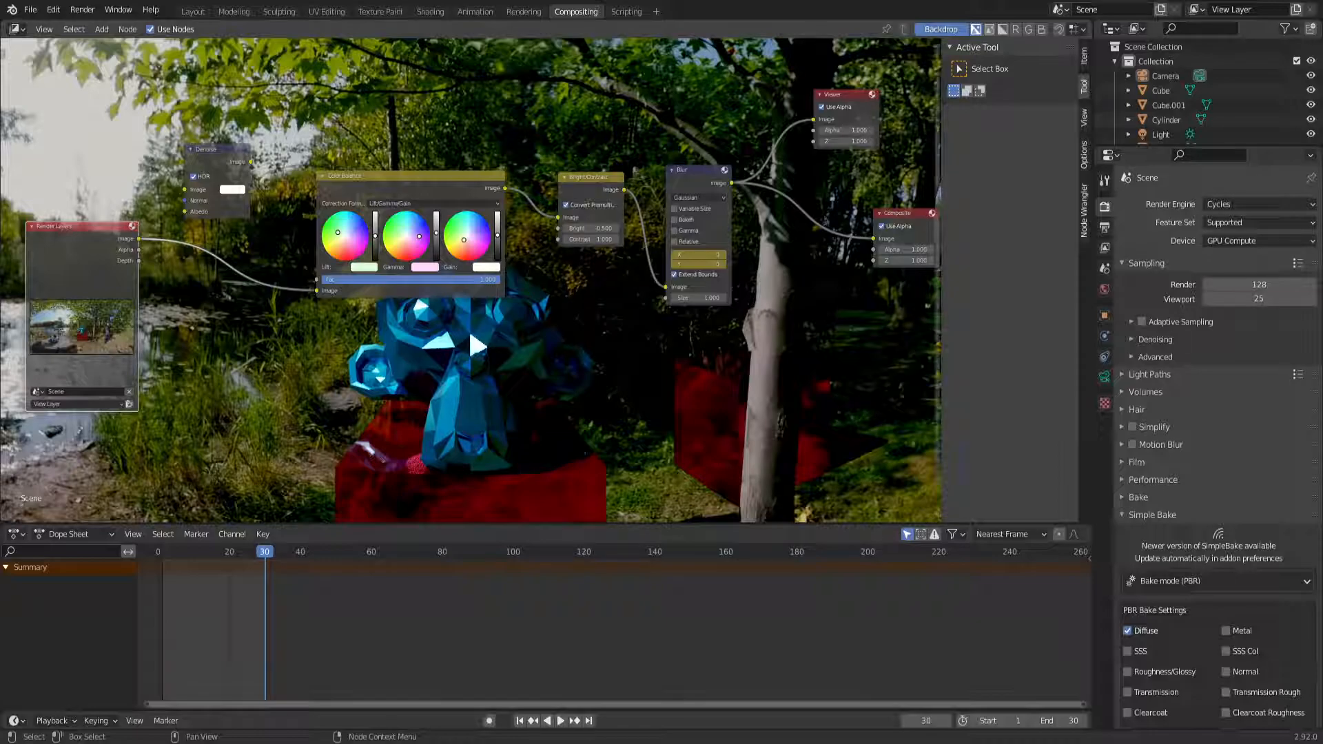
{"action": "left_click_drag", "start_coordinate": [411, 176], "coordinate": [386, 182]}
{"action": "left_click", "coordinate": [590, 178]}
{"action": "left_click_drag", "start_coordinate": [590, 178], "coordinate": [573, 179]}
{"action": "left_click_drag", "start_coordinate": [697, 170], "coordinate": [682, 163]}
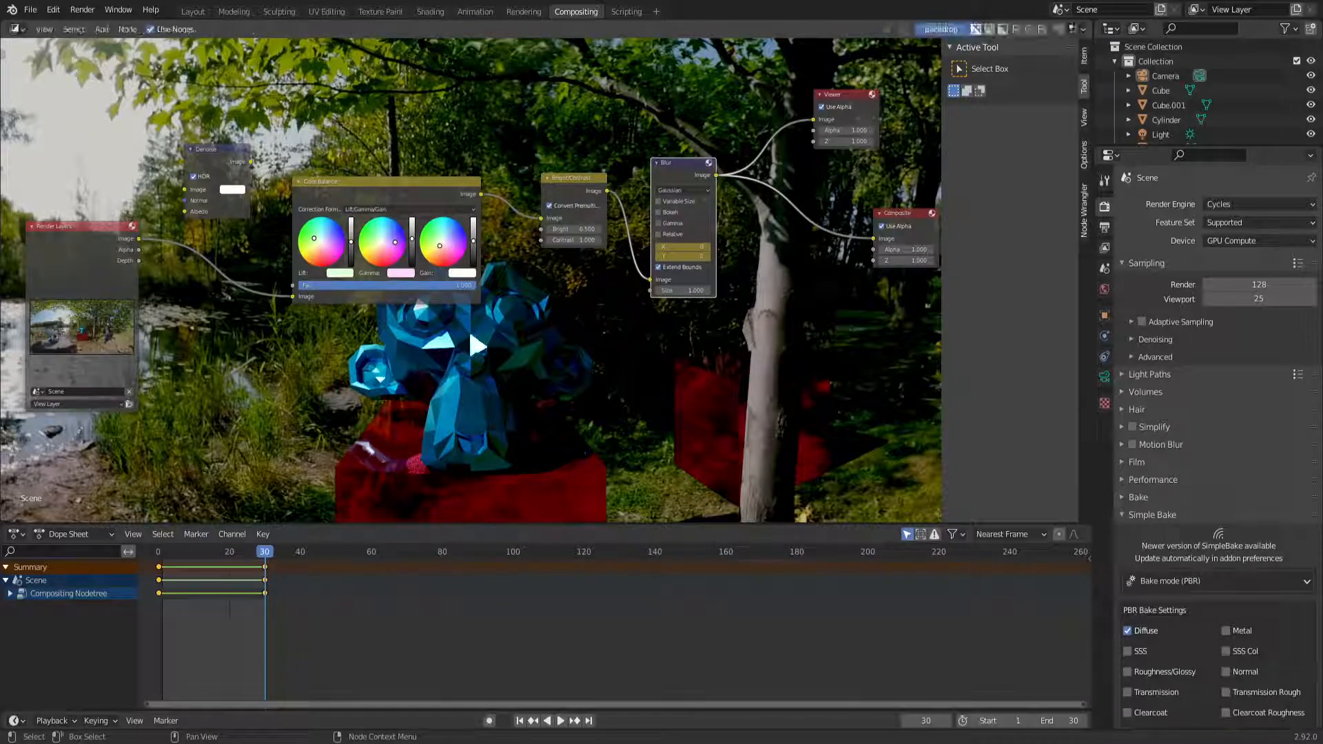
{"action": "left_click_drag", "start_coordinate": [846, 95], "coordinate": [815, 95]}
{"action": "left_click_drag", "start_coordinate": [905, 213], "coordinate": [849, 213]}
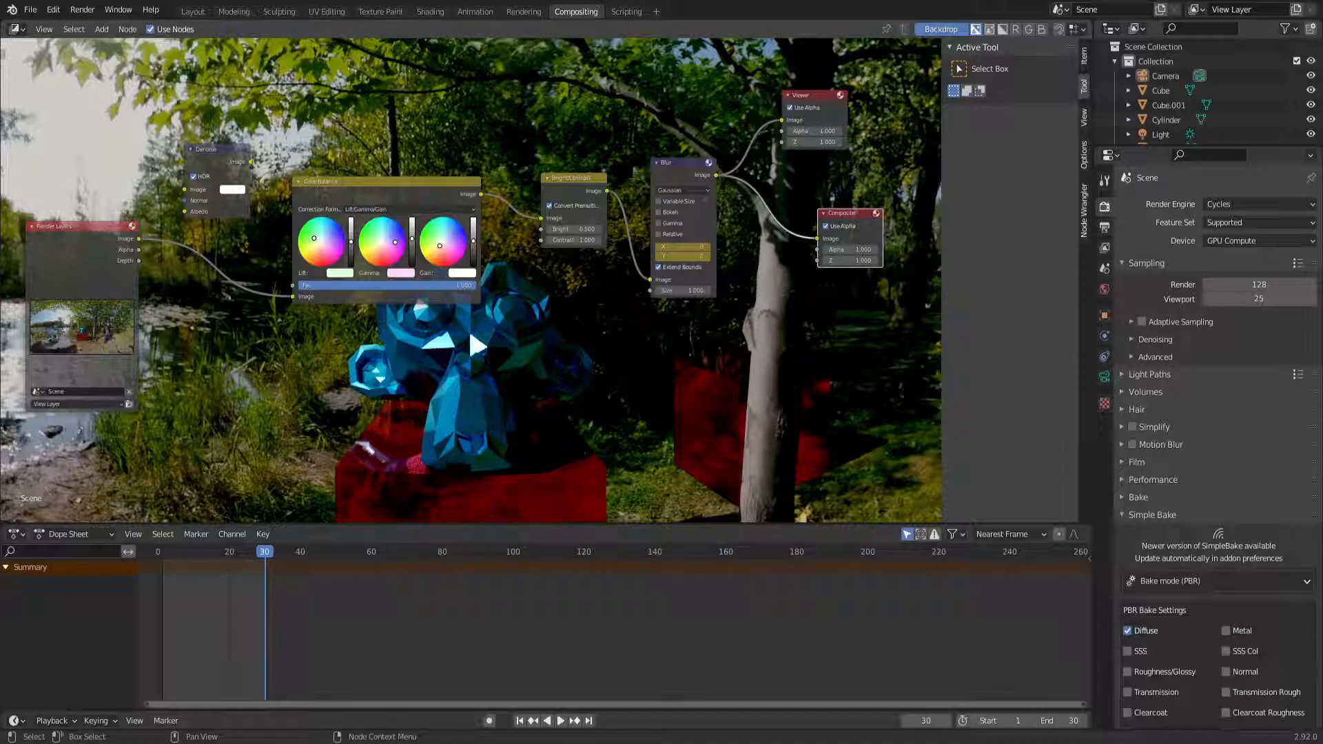
{"action": "left_click_drag", "start_coordinate": [812, 96], "coordinate": [816, 103]}
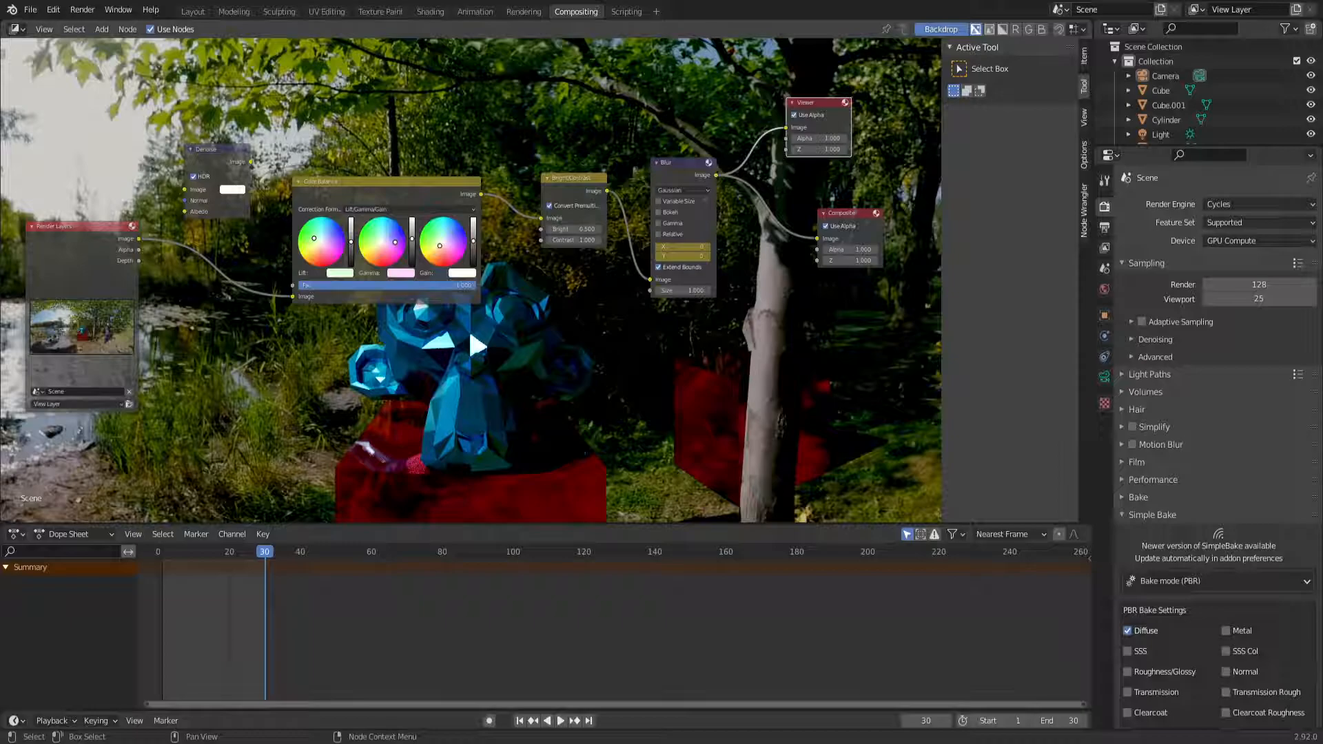
{"action": "left_click_drag", "start_coordinate": [386, 183], "coordinate": [380, 185]}
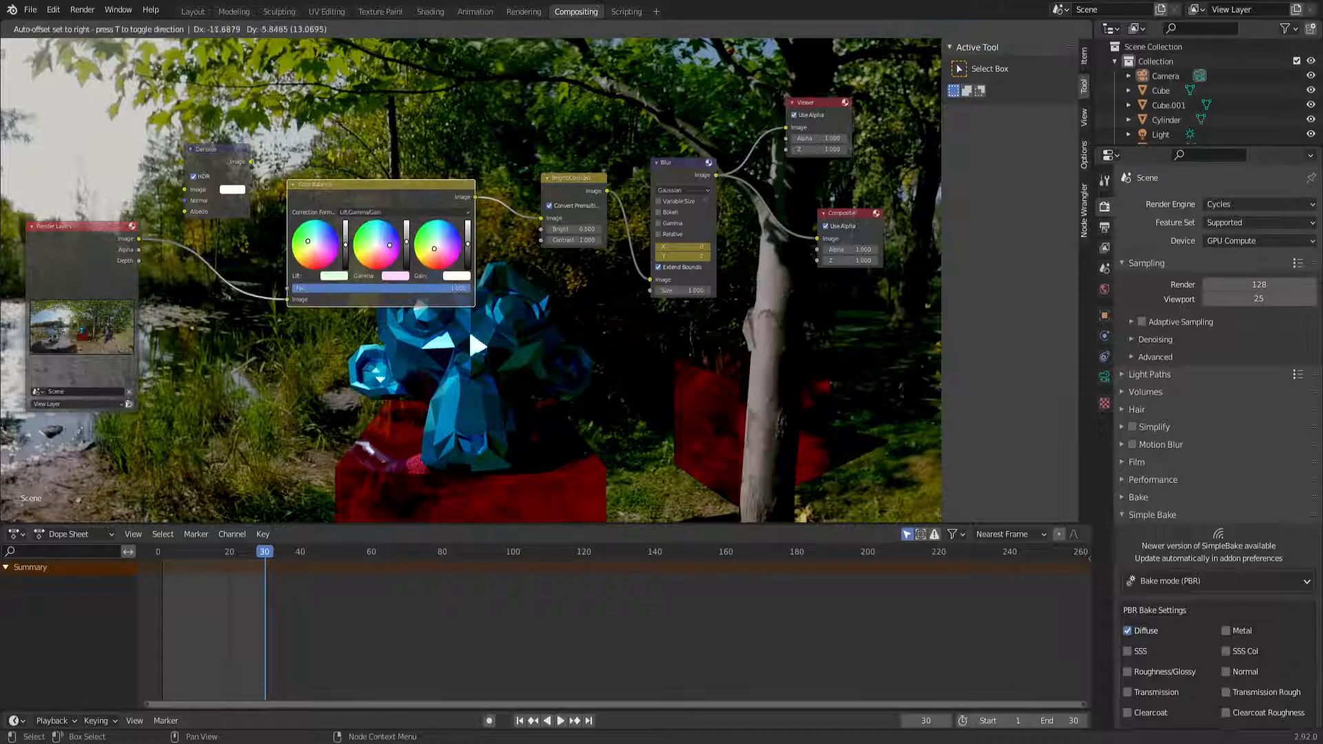
- Fine-tune the gamma color of the Color Balance node and the brightness of the Bright/Contrast node
{"action": "mouse_move", "coordinate": [390, 246]}
{"action": "left_mouse_down"}
{"action": "mouse_move", "coordinate": [371, 235]}
{"action": "mouse_move", "coordinate": [390, 245]}
{"action": "left_mouse_up"}
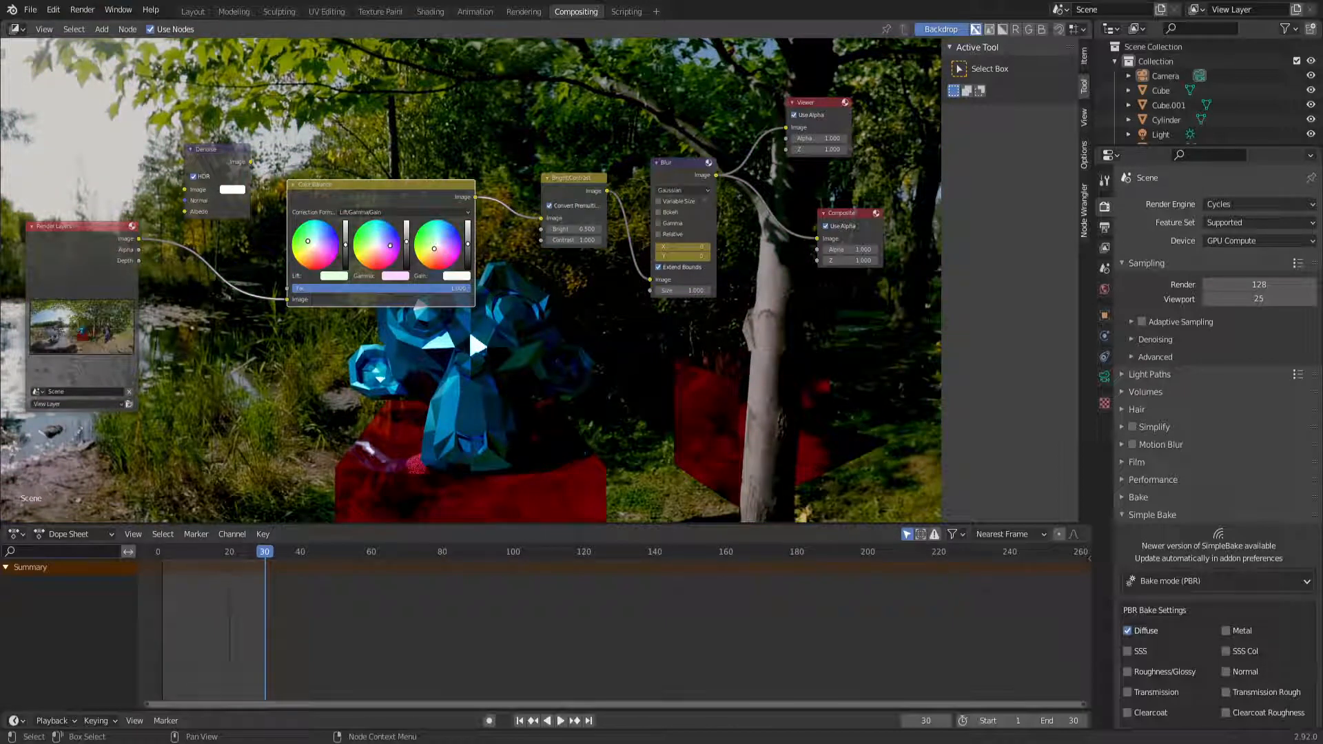
{"action": "mouse_move", "coordinate": [578, 228]}
{"action": "left_mouse_down"}
{"action": "mouse_move", "coordinate": [518, 228]}
{"action": "mouse_move", "coordinate": [609, 228]}
{"action": "mouse_move", "coordinate": [575, 229]}
{"action": "left_mouse_up"}
- Select the Blur node, then play and scrub the timeline up to frame 20 to examine its animated blur on the backdrop
{"action": "left_click", "coordinate": [679, 163]}
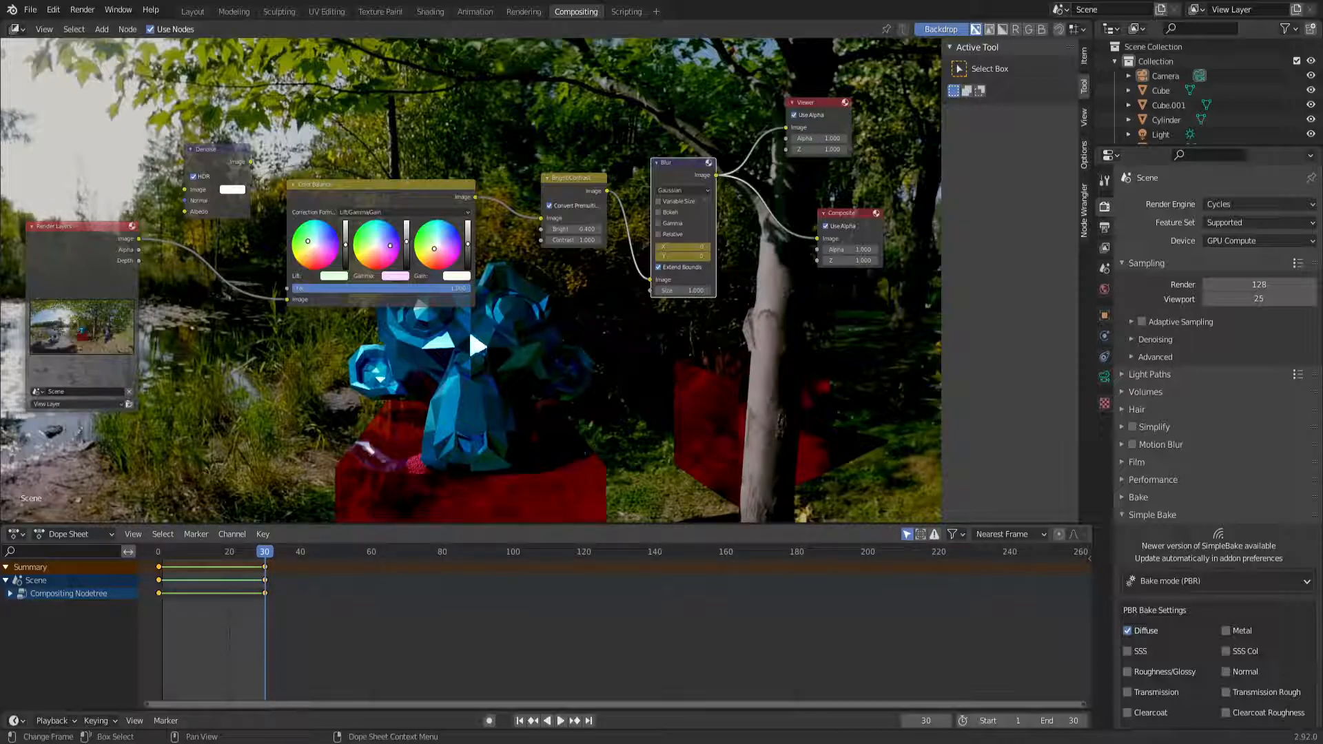
{"action": "key", "text": "space"}
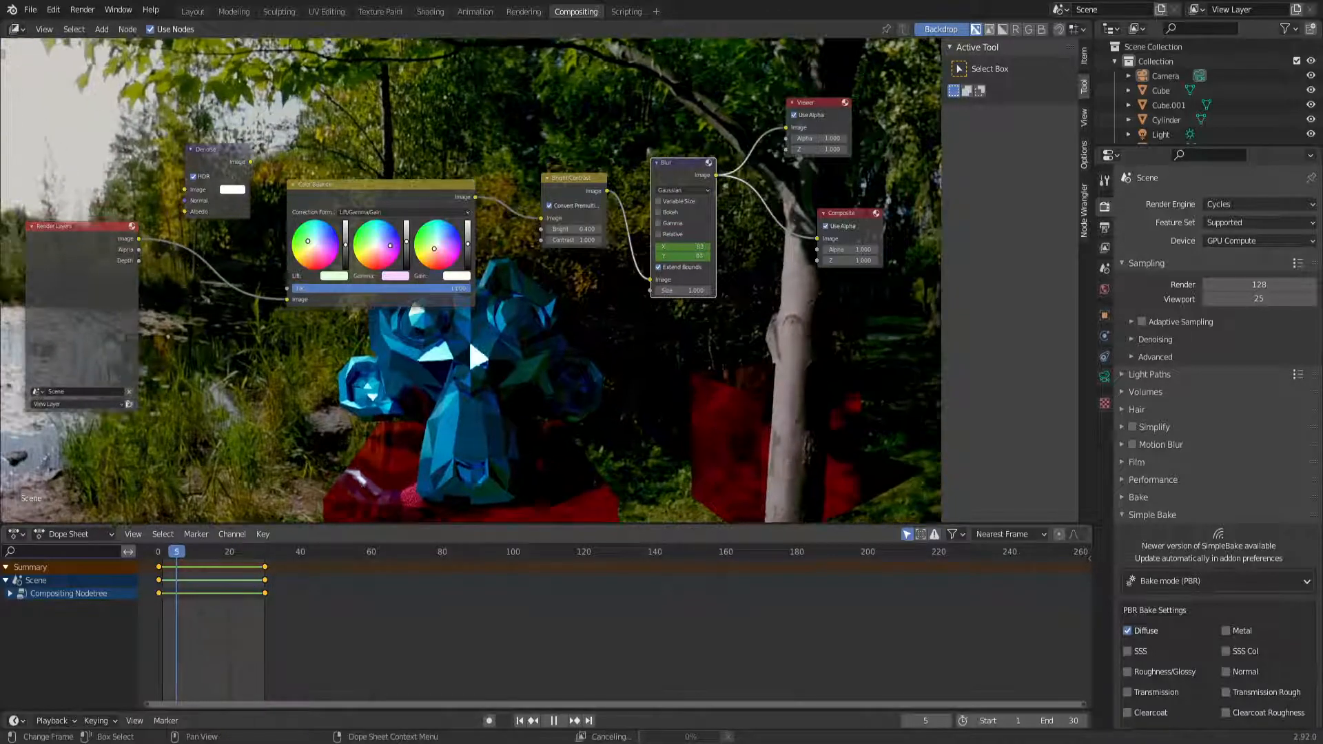
{"action": "key", "text": "space"}
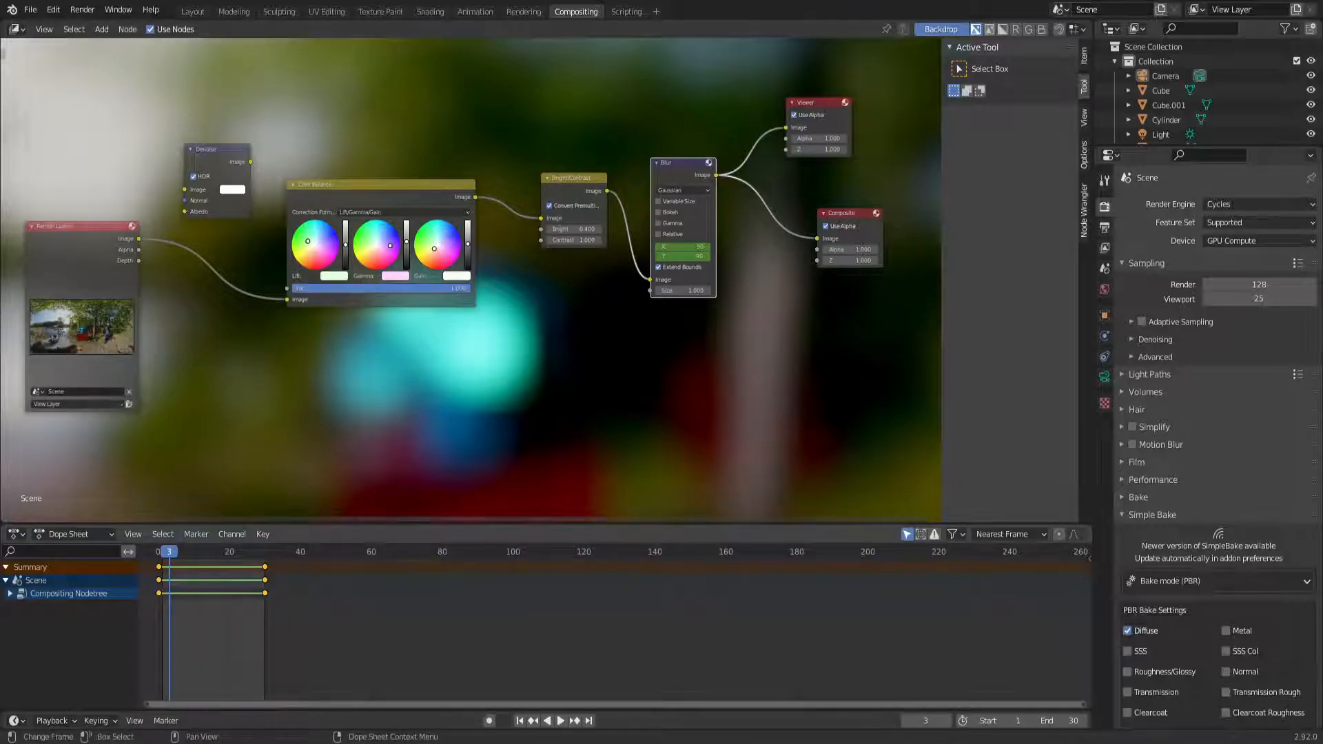
{"action": "key", "text": "Right"}
{"action": "key", "text": "Right"}
{"action": "key", "text": "Right"}
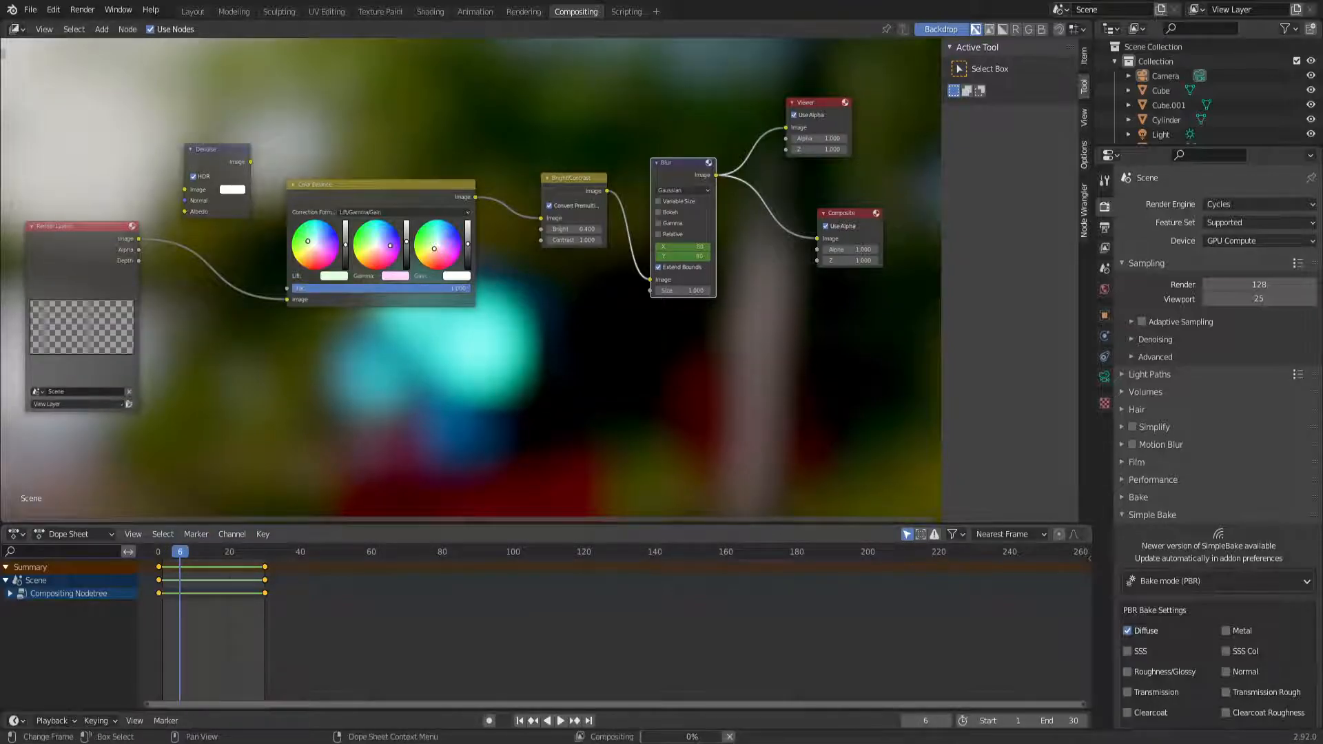
{"action": "key", "text": "space"}
{"action": "key", "text": "space"}
{"action": "left_click_drag", "start_coordinate": [193, 551], "coordinate": [229, 551]}
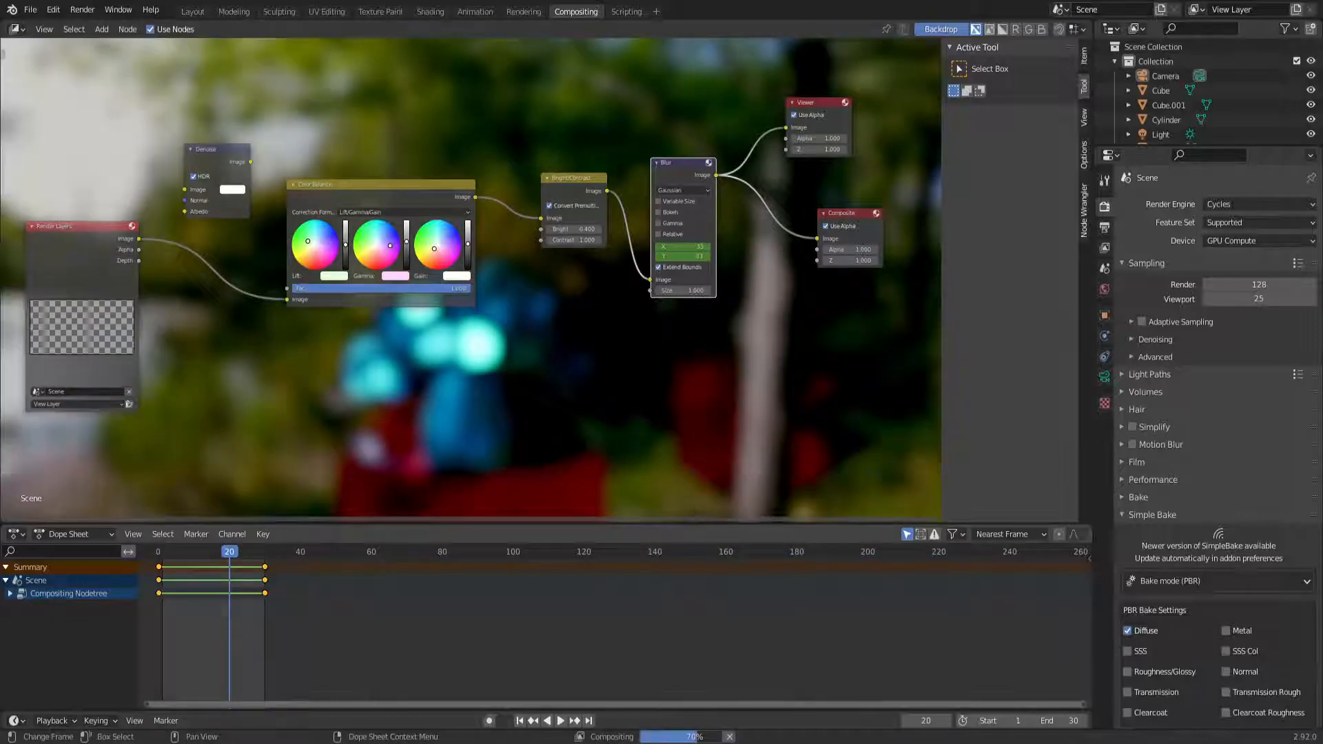
{"action": "key", "text": "space"}
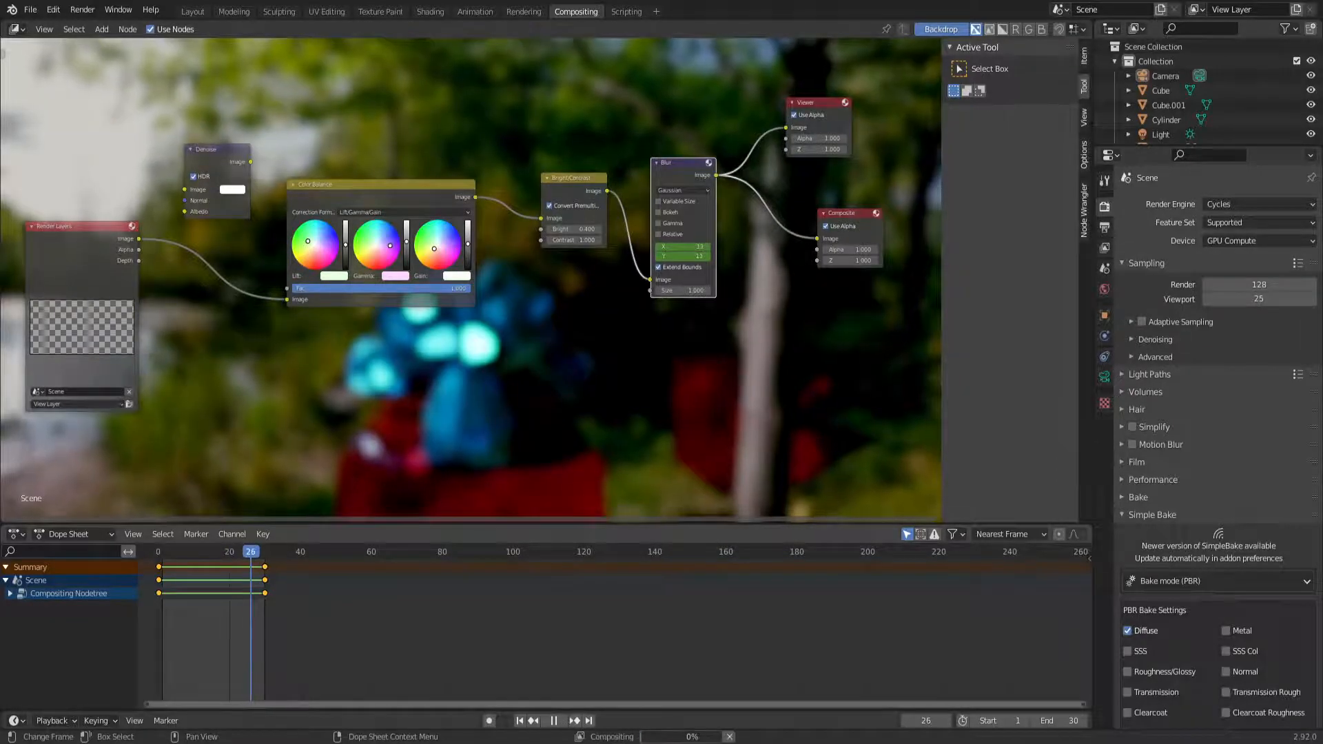
{"action": "key", "text": "space"}
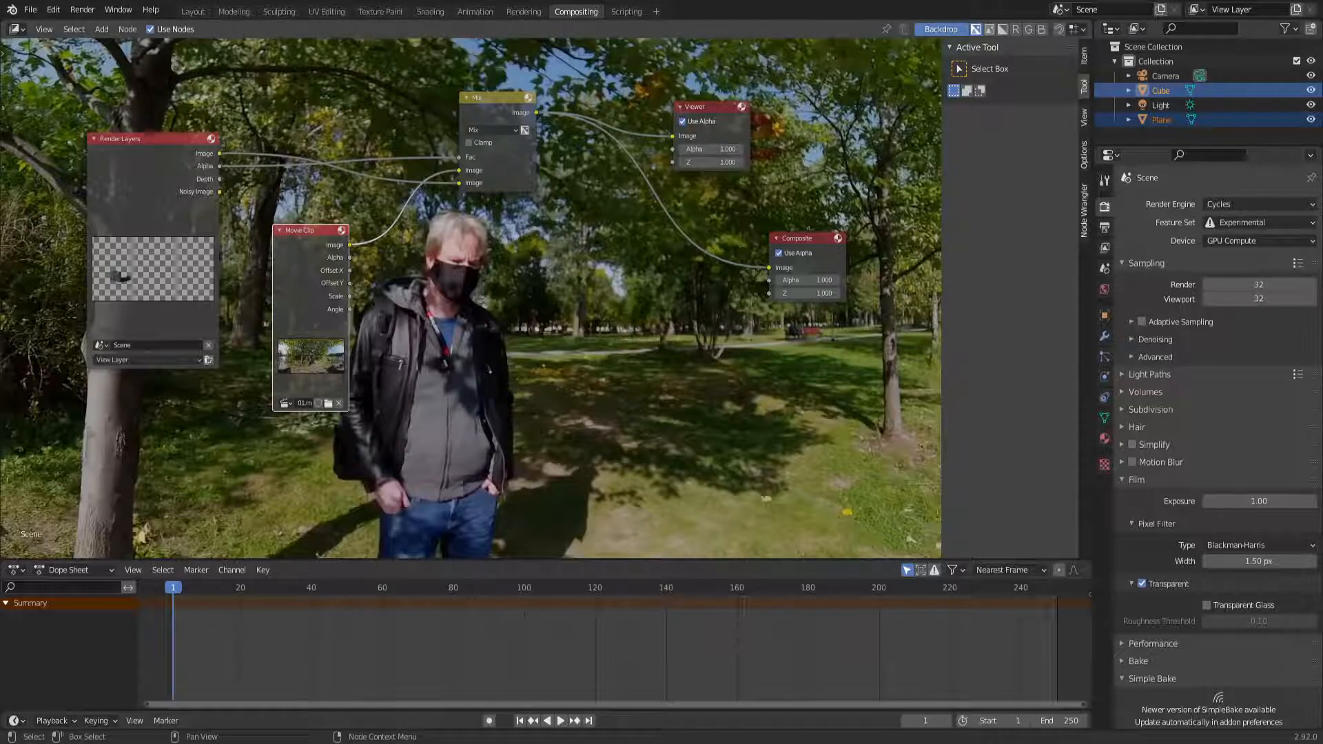
- Reposition the Render Layers, Movie Clip and Mix nodes in the compositing node tree
{"action": "left_click_drag", "start_coordinate": [156, 207], "coordinate": [152, 187]}
{"action": "left_click", "coordinate": [193, 12]}
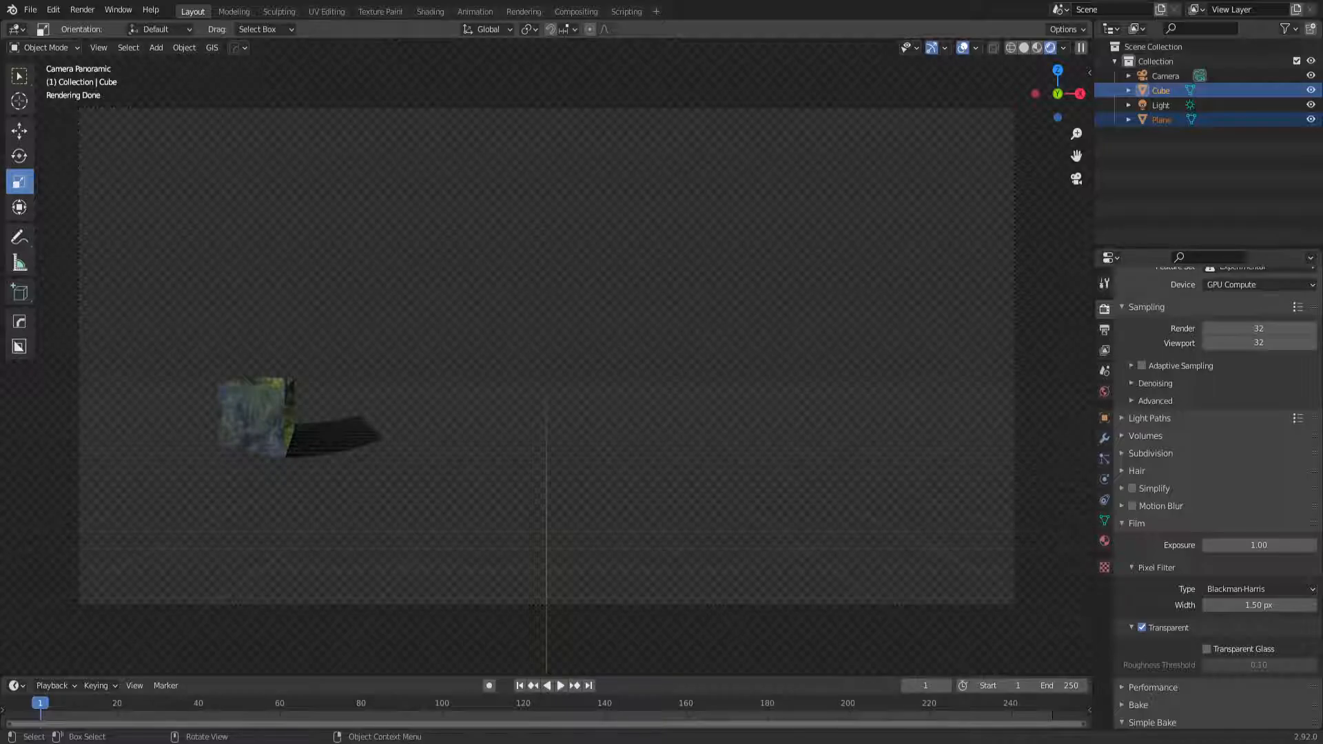
{"action": "left_click", "coordinate": [576, 12]}
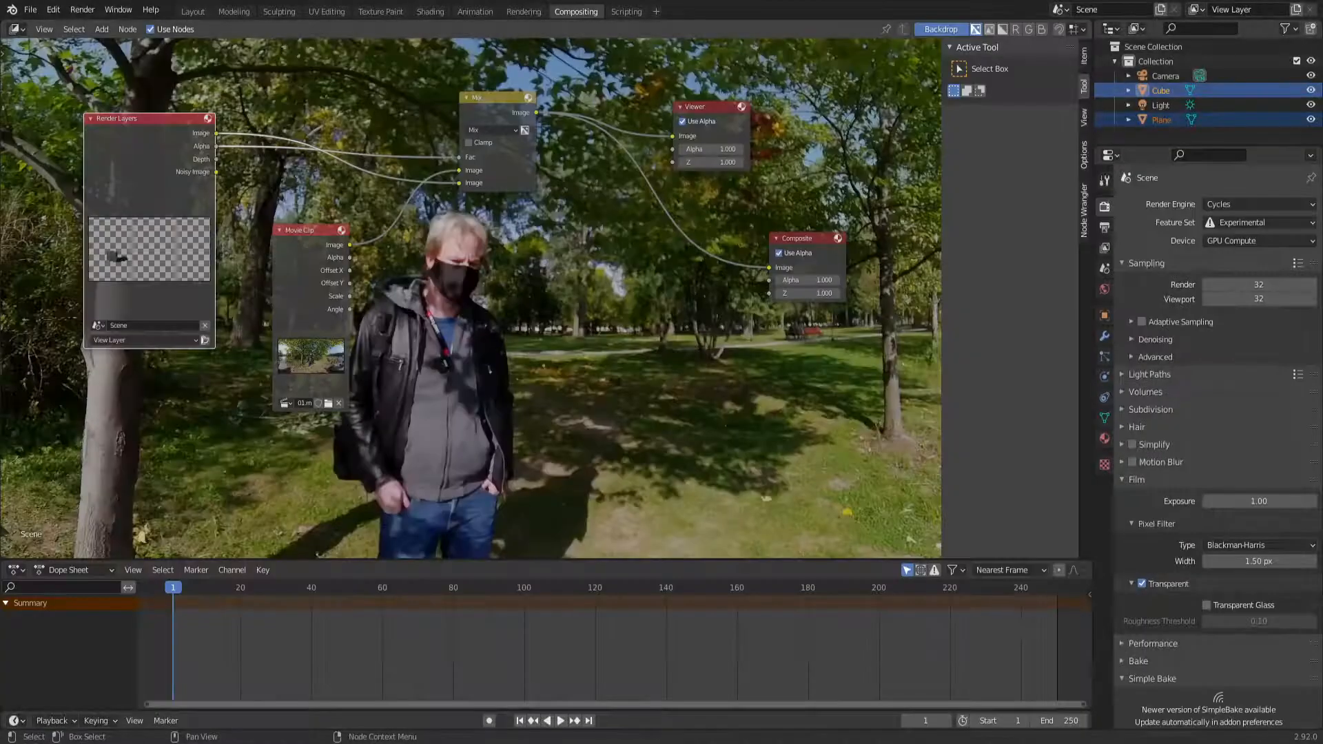
{"action": "left_click_drag", "start_coordinate": [303, 242], "coordinate": [273, 230]}
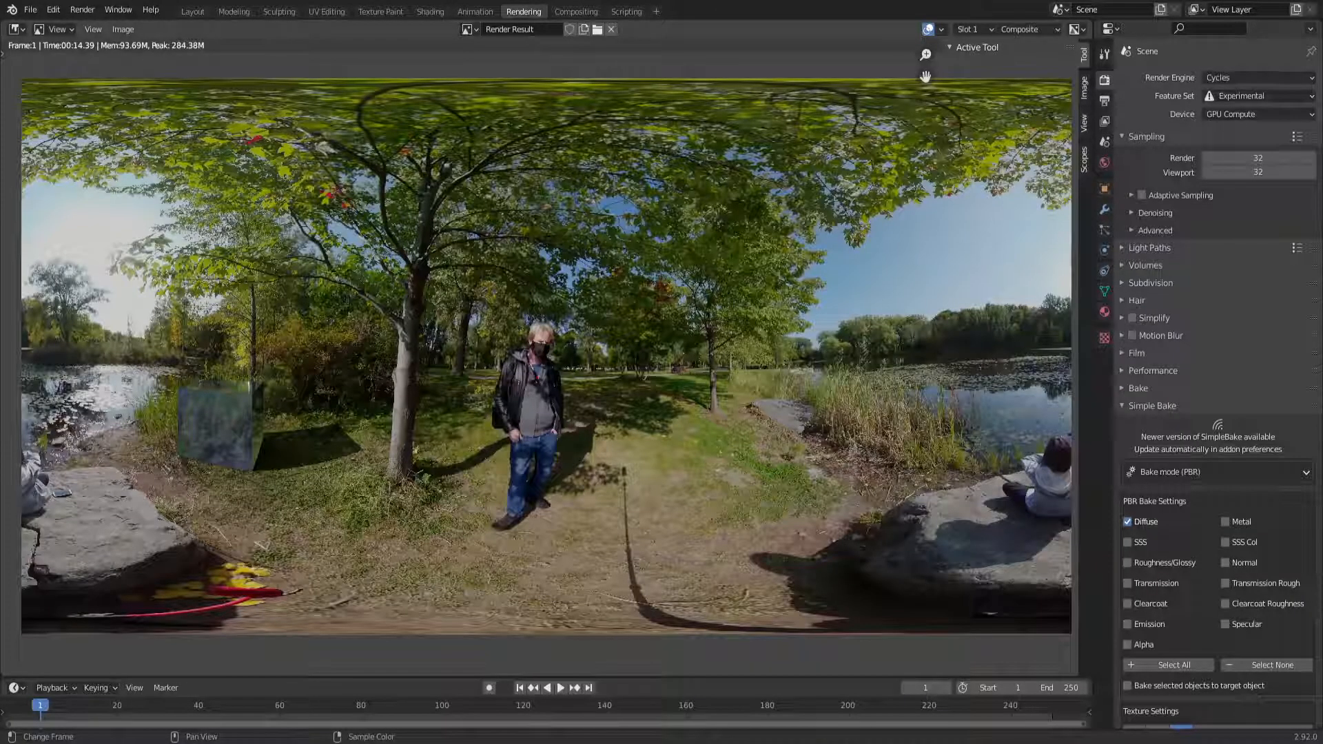
{"action": "left_click", "coordinate": [576, 11]}
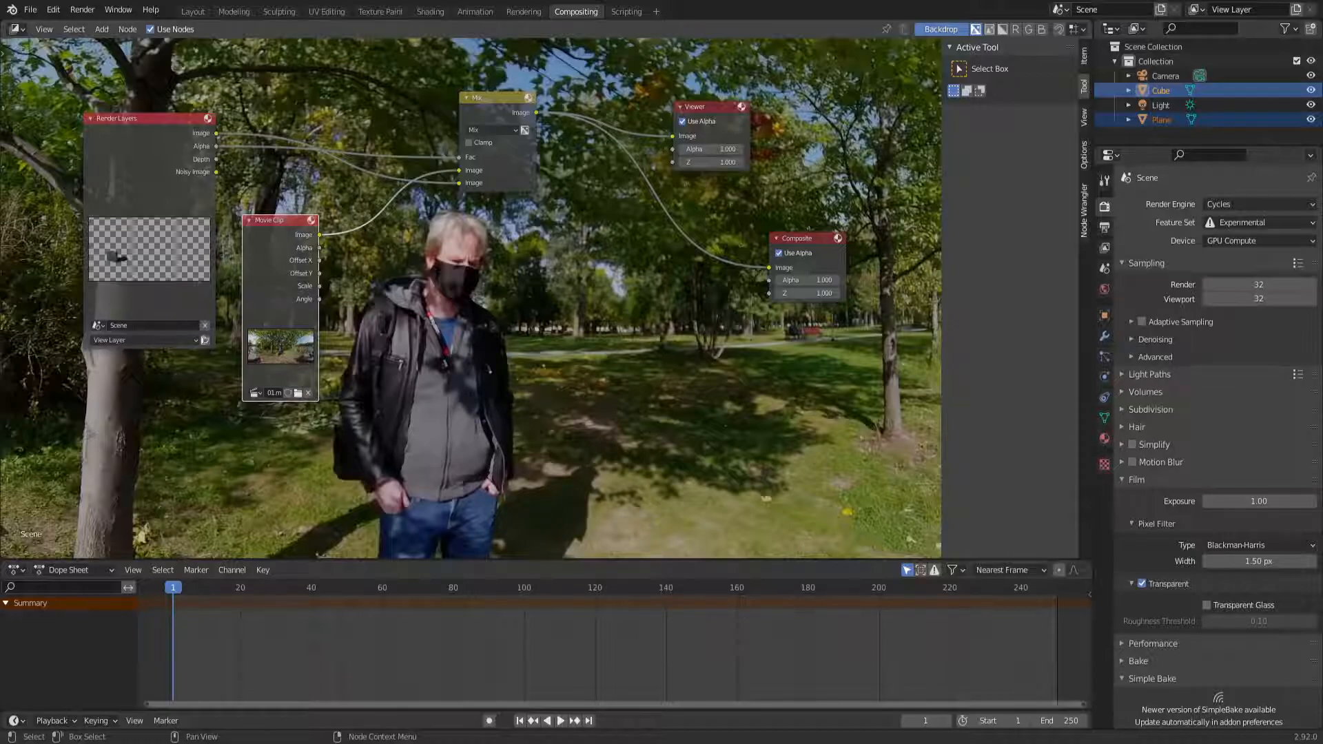
{"action": "left_click_drag", "start_coordinate": [497, 98], "coordinate": [494, 98]}
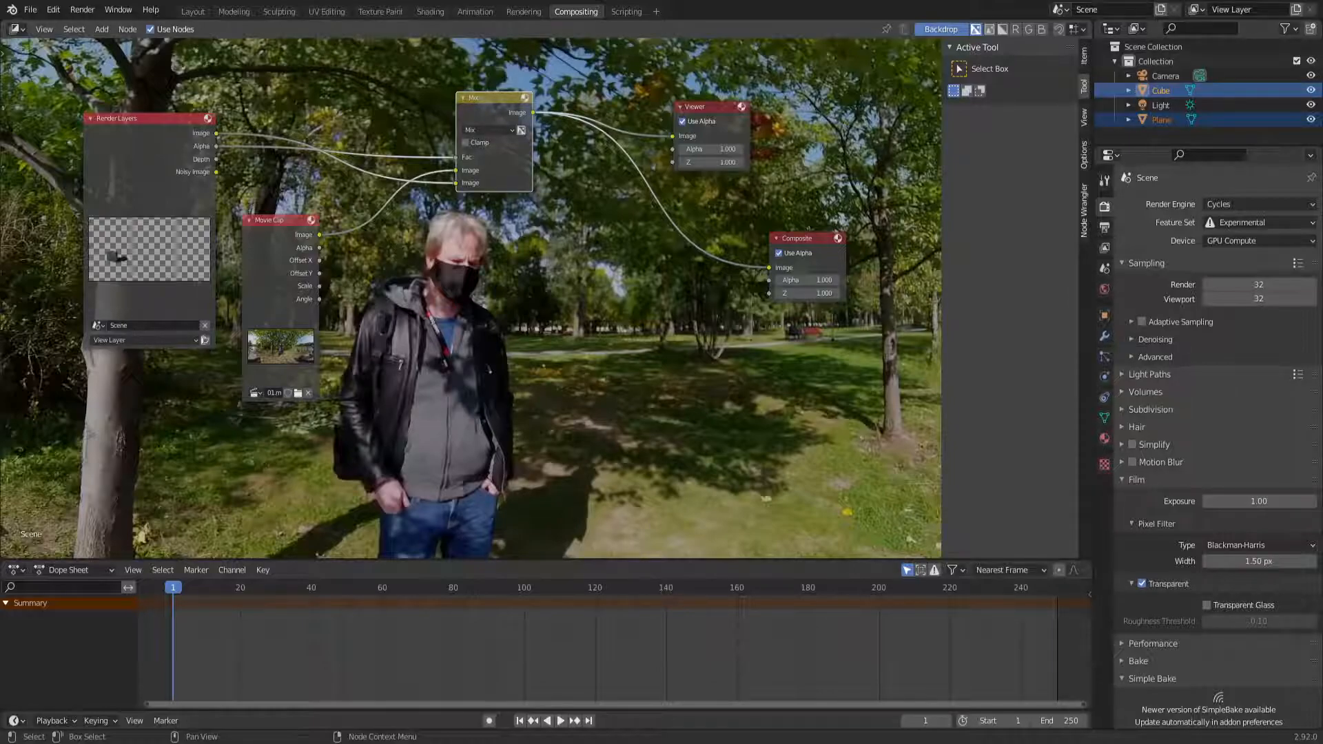
{"action": "left_click_drag", "start_coordinate": [493, 98], "coordinate": [486, 96]}
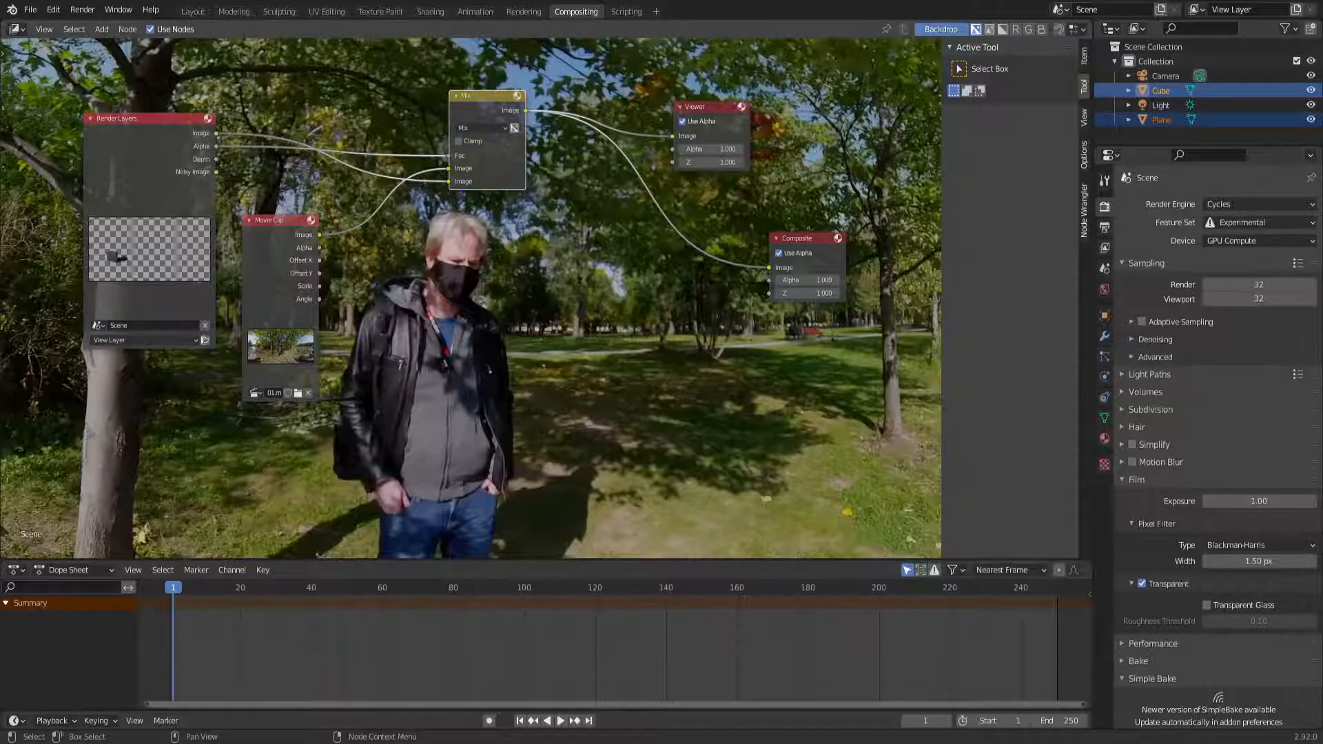
{"action": "scroll", "coordinate": [470, 297], "scroll_direction": "down", "scroll_amount": 1}
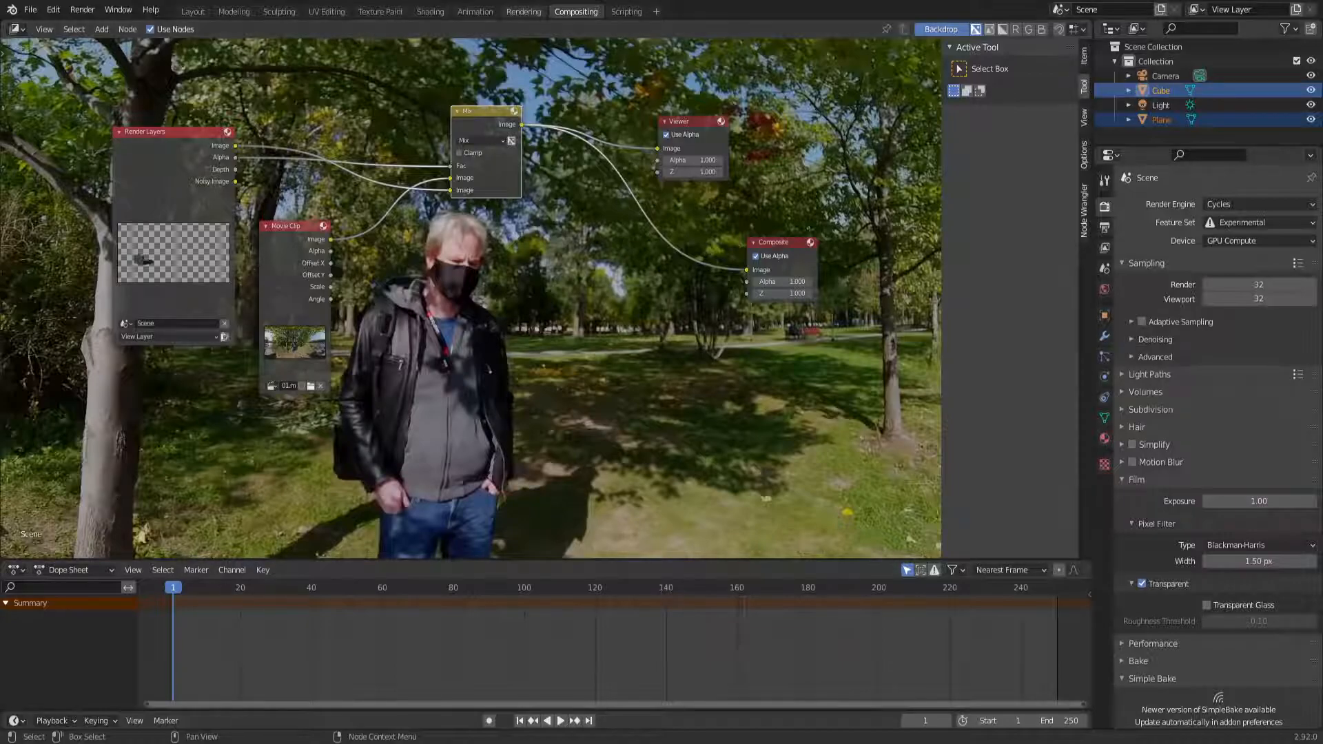
- View the render result, then set the camera viewport in the Animation workspace to rendered shading
{"action": "left_click", "coordinate": [523, 11]}
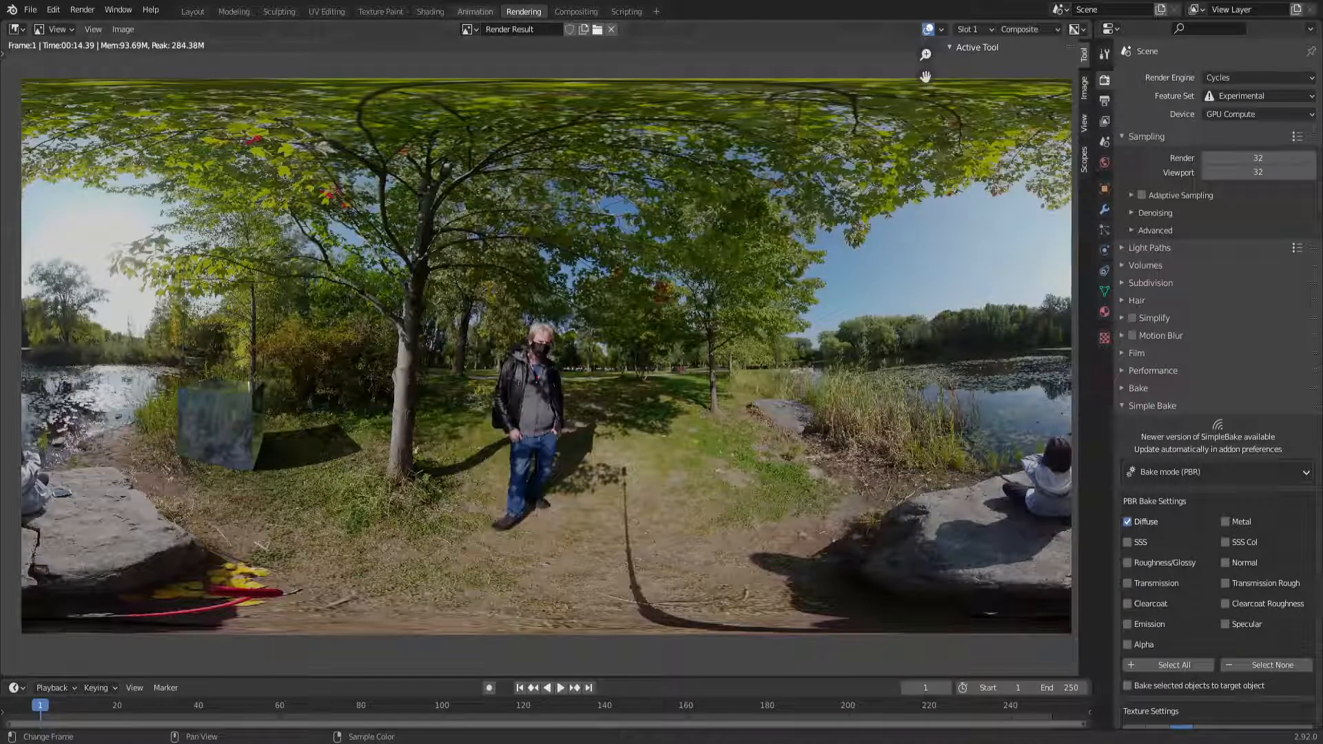
{"action": "left_click", "coordinate": [476, 12]}
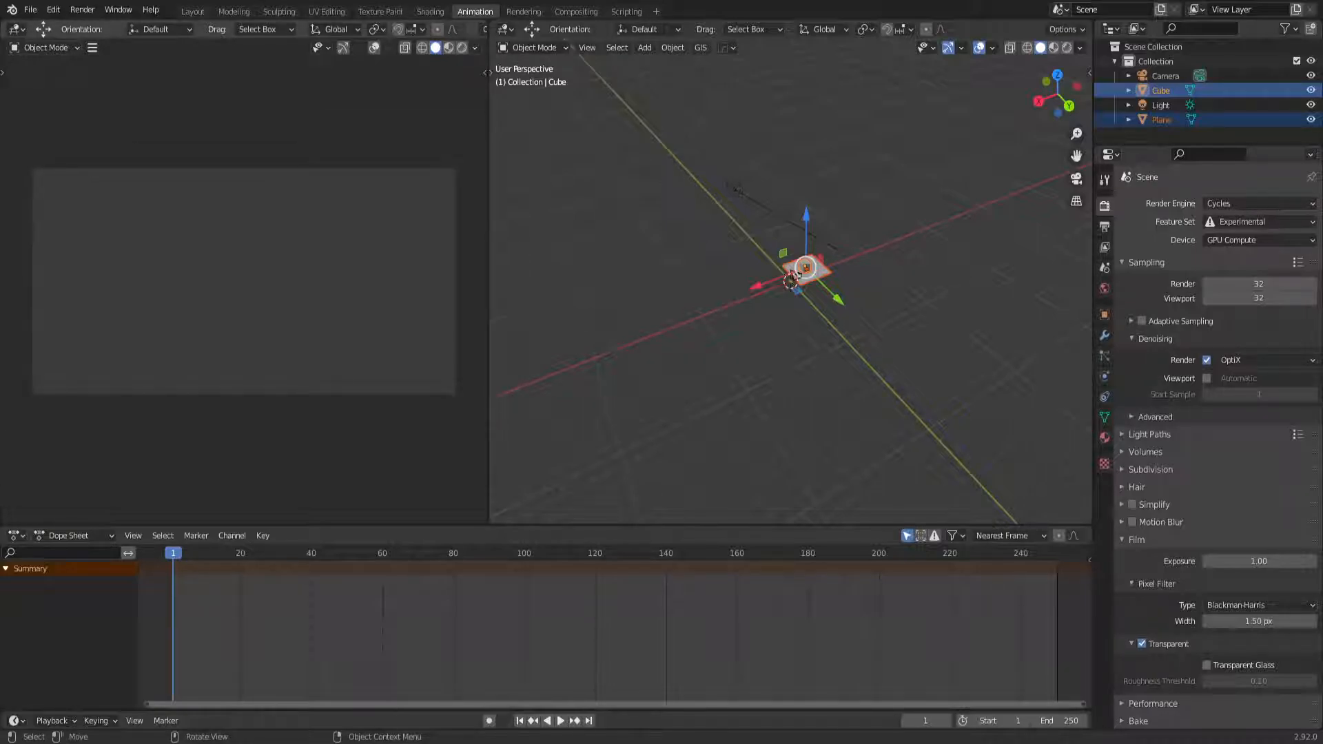
{"action": "left_click", "coordinate": [461, 48]}
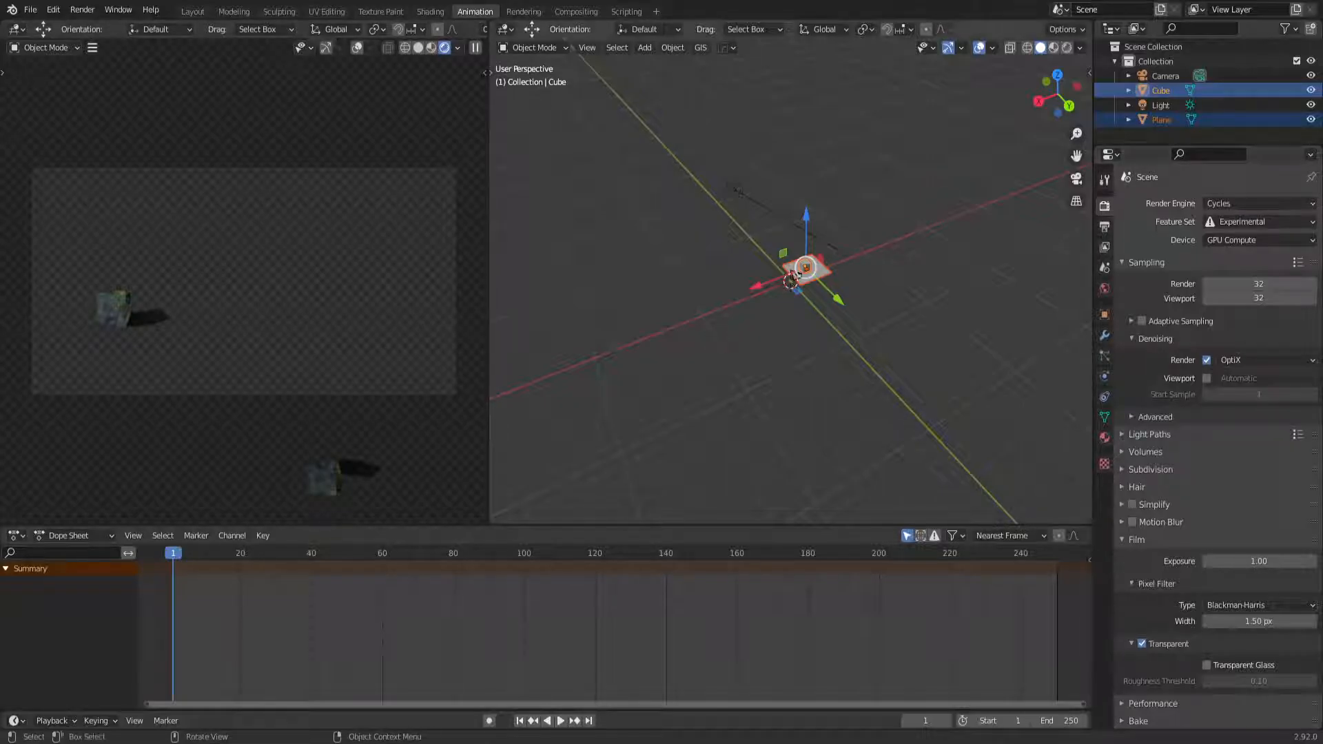
- Set the Shading workspace's camera viewport to rendered shading and disable the film's Transparent option
{"action": "key", "text": "ctrl+Page_Up"}
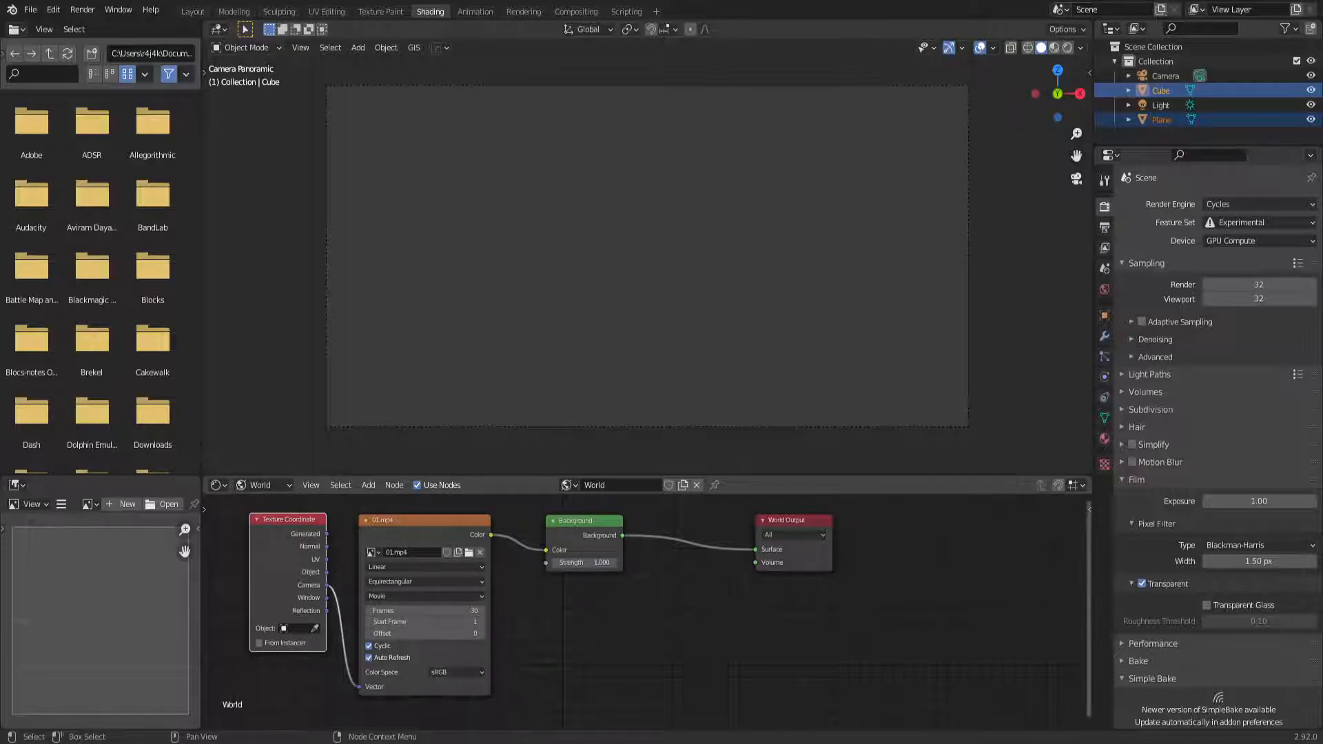
{"action": "left_click", "coordinate": [1142, 583]}
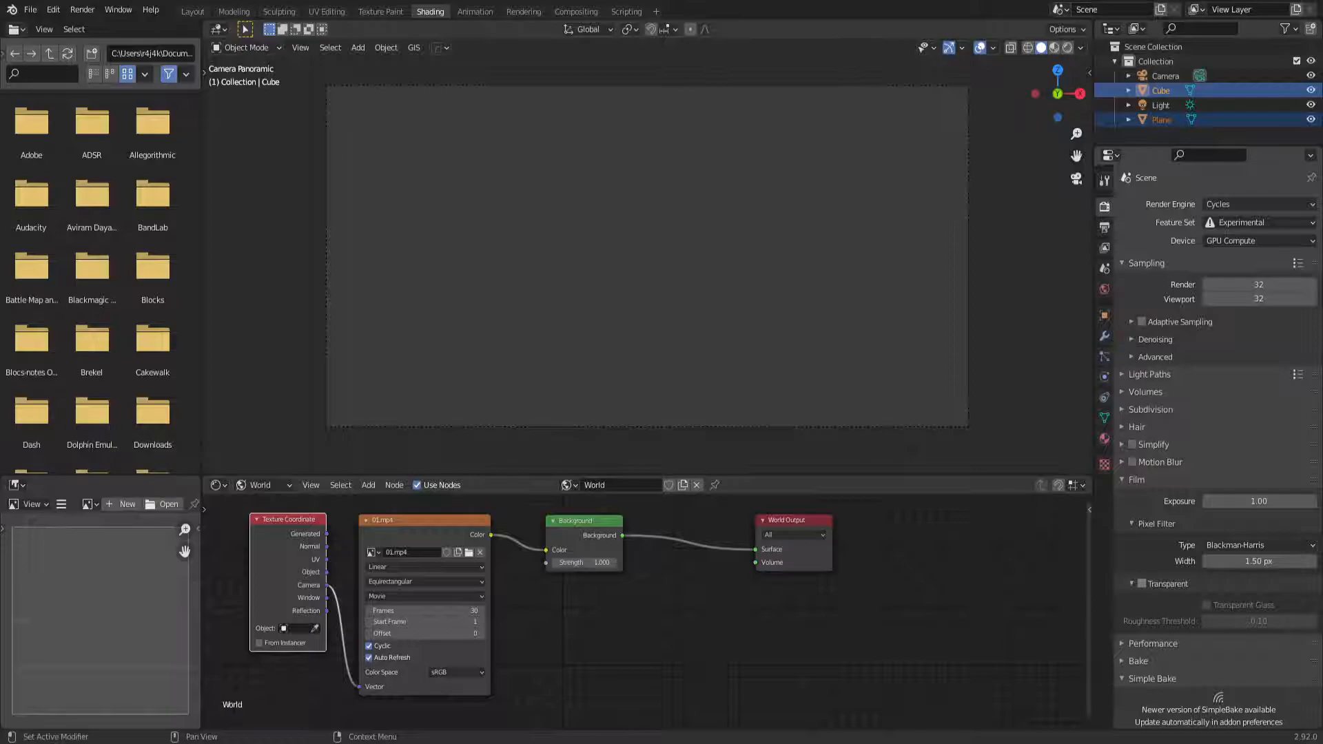
{"action": "left_click", "coordinate": [1142, 583]}
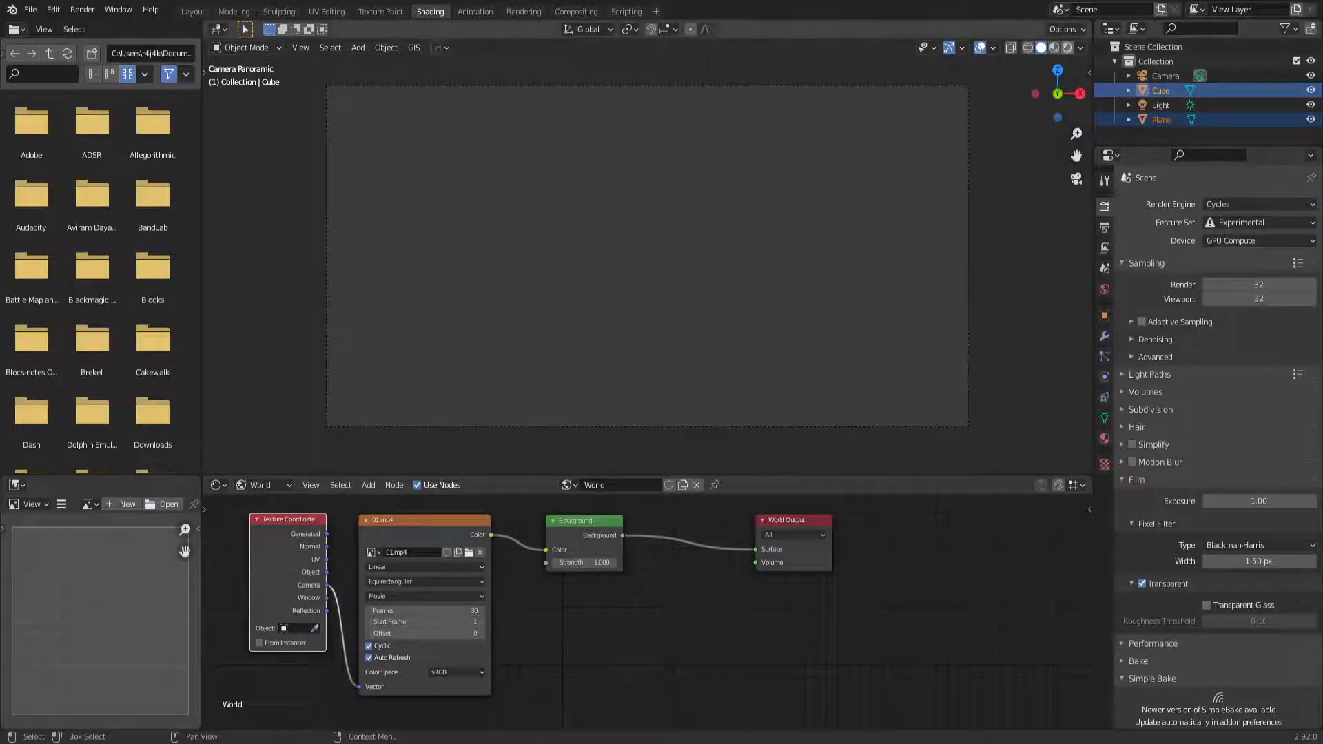
{"action": "left_click", "coordinate": [1067, 47]}
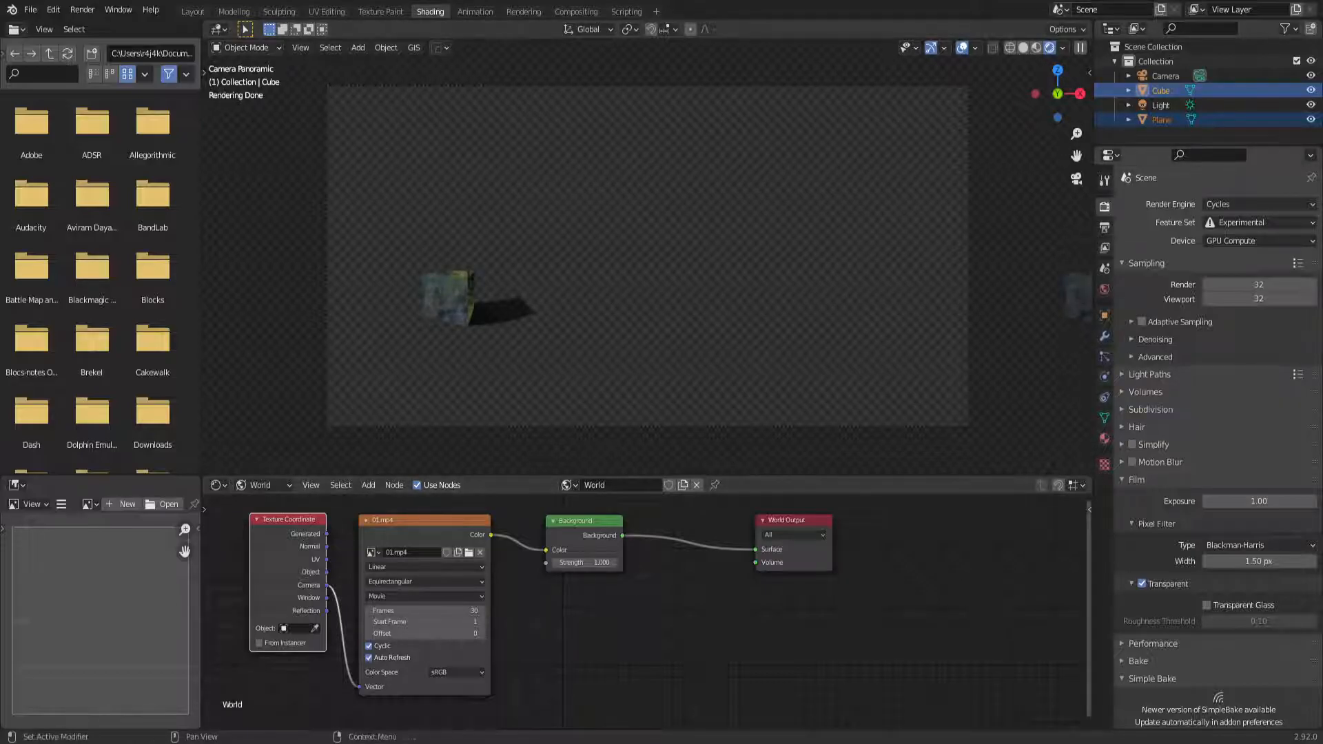
{"action": "left_click", "coordinate": [1142, 582]}
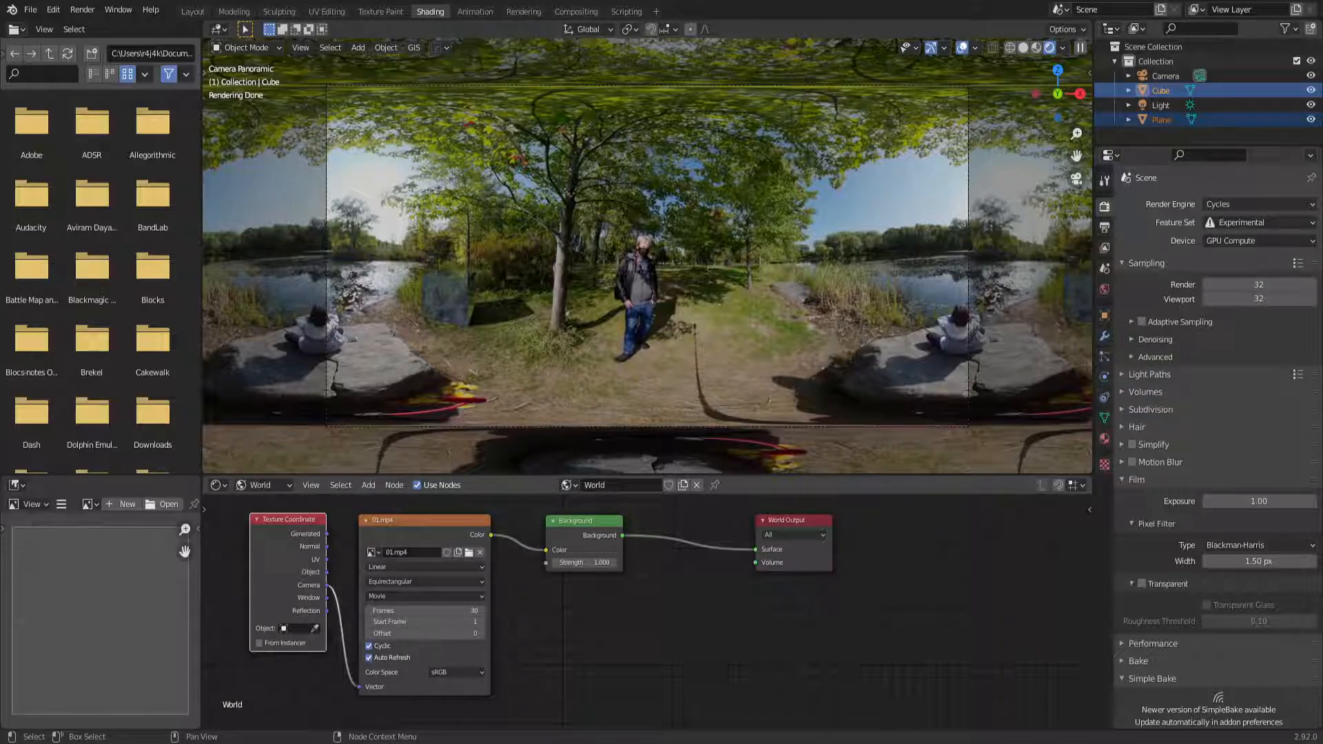
- Reposition the 01.mp4 texture and Texture Coordinate nodes and connect the Camera coordinate output to the texture's Vector input
{"action": "left_click_drag", "start_coordinate": [426, 521], "coordinate": [425, 519]}
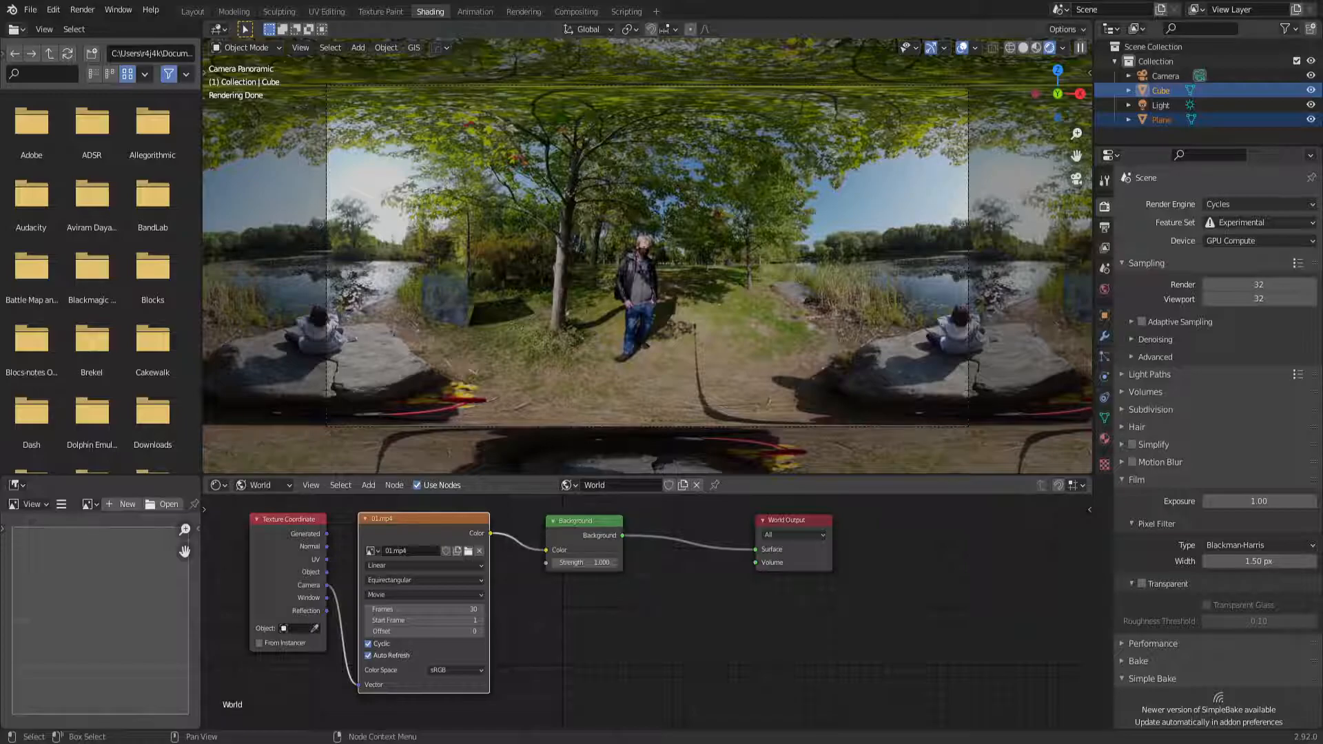
{"action": "left_click_drag", "start_coordinate": [288, 519], "coordinate": [273, 521]}
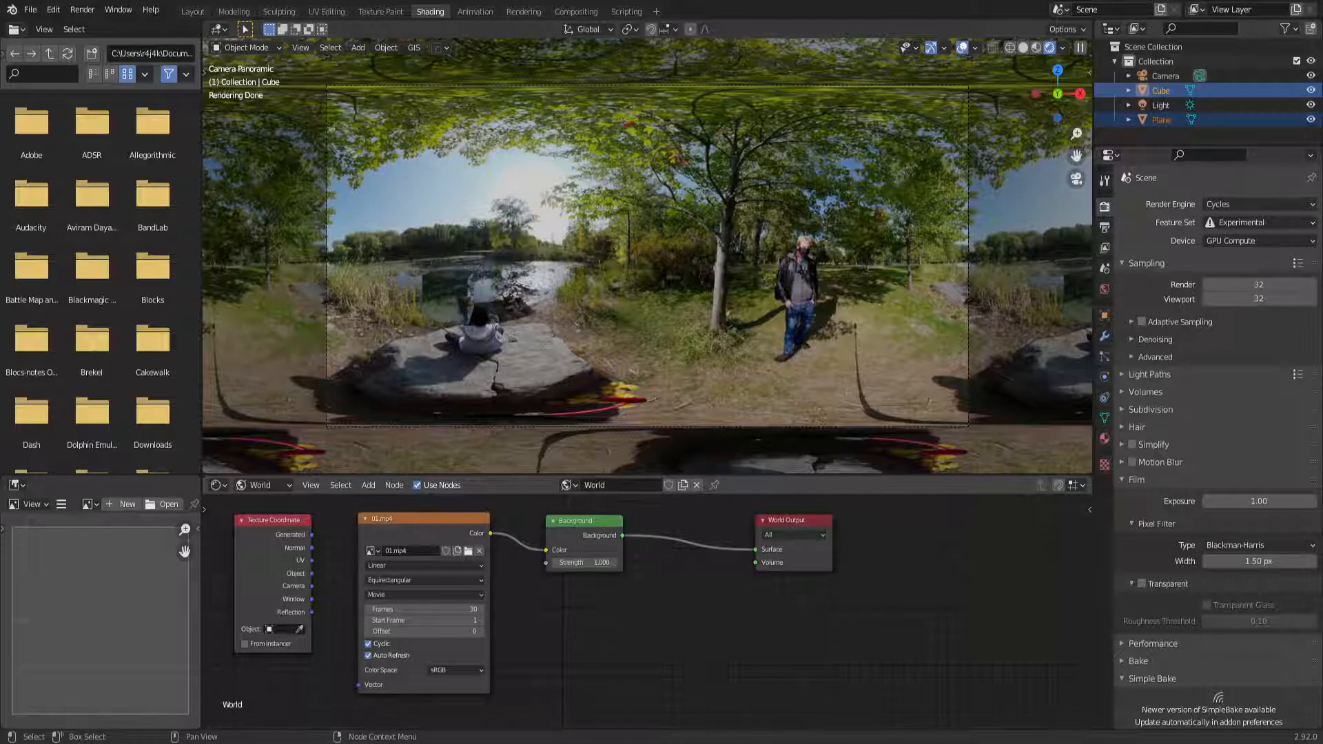
{"action": "left_click_drag", "start_coordinate": [312, 586], "coordinate": [358, 684]}
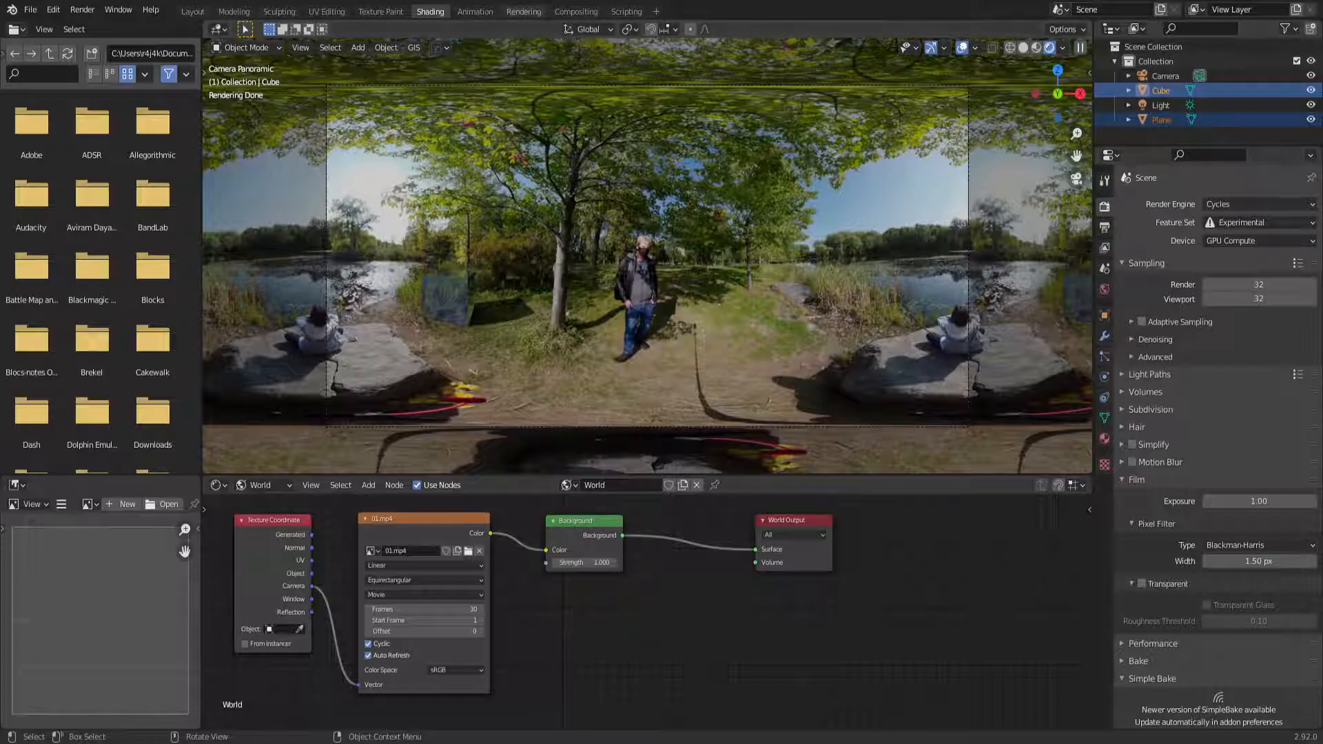
- In the Animation workspace, move the selected cube and plane slightly while the camera viewport shows the rendered footage
{"action": "left_click", "coordinate": [475, 11]}
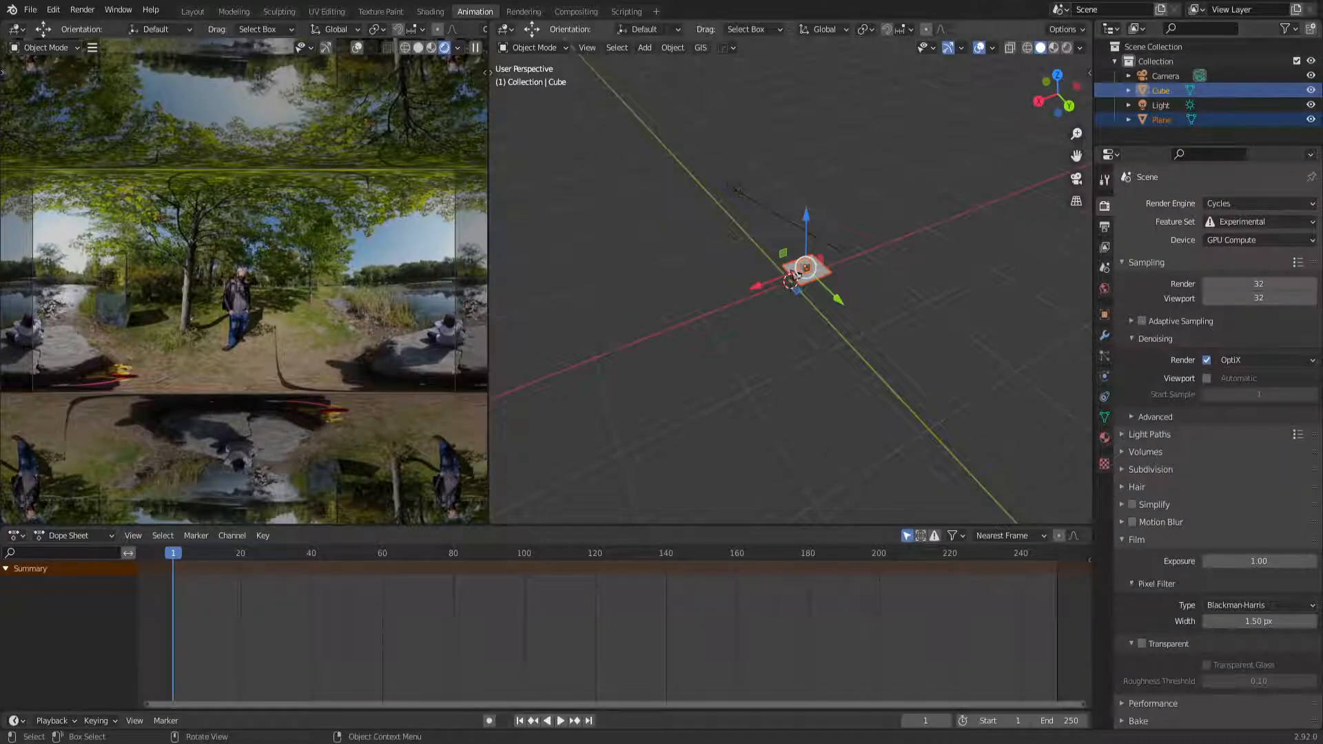
{"action": "left_click_drag", "start_coordinate": [793, 277], "coordinate": [793, 274]}
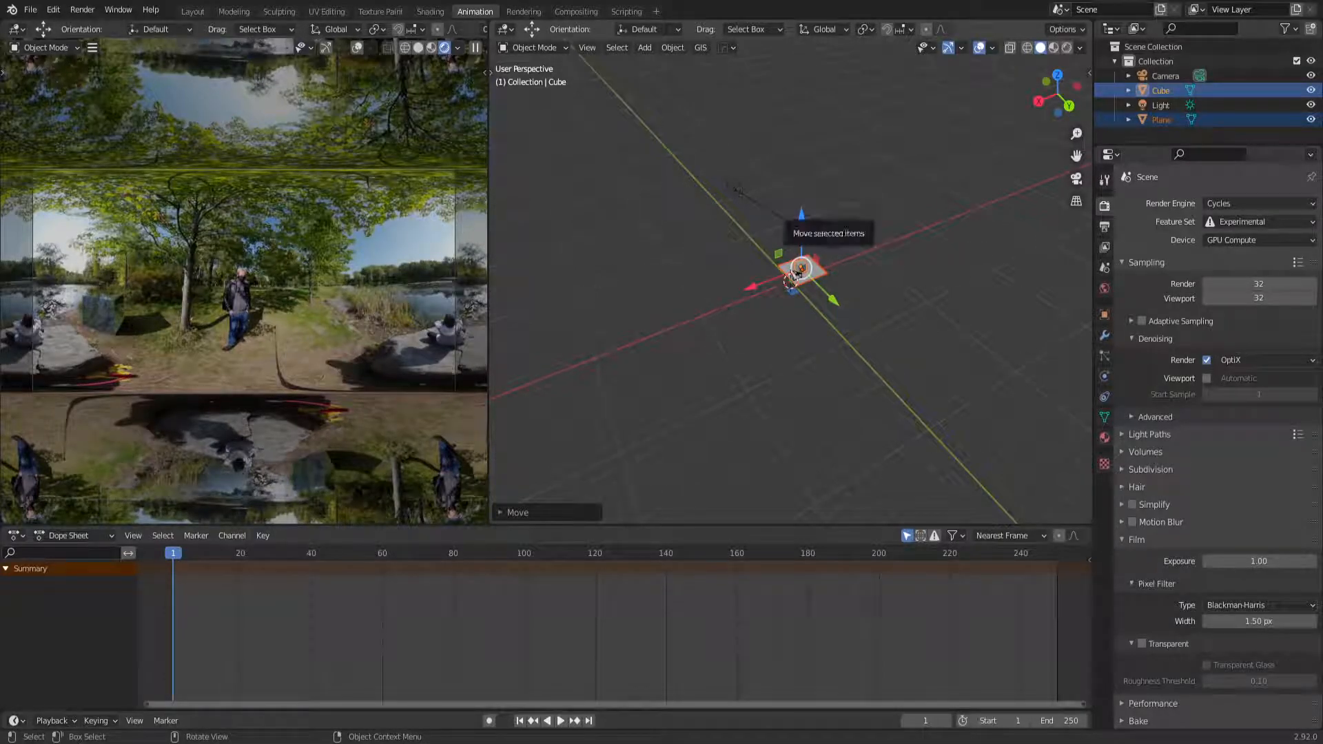
- Undo the last move of the cube and plane, then deselect all objects in the scene
{"action": "key", "text": "ctrl+z"}
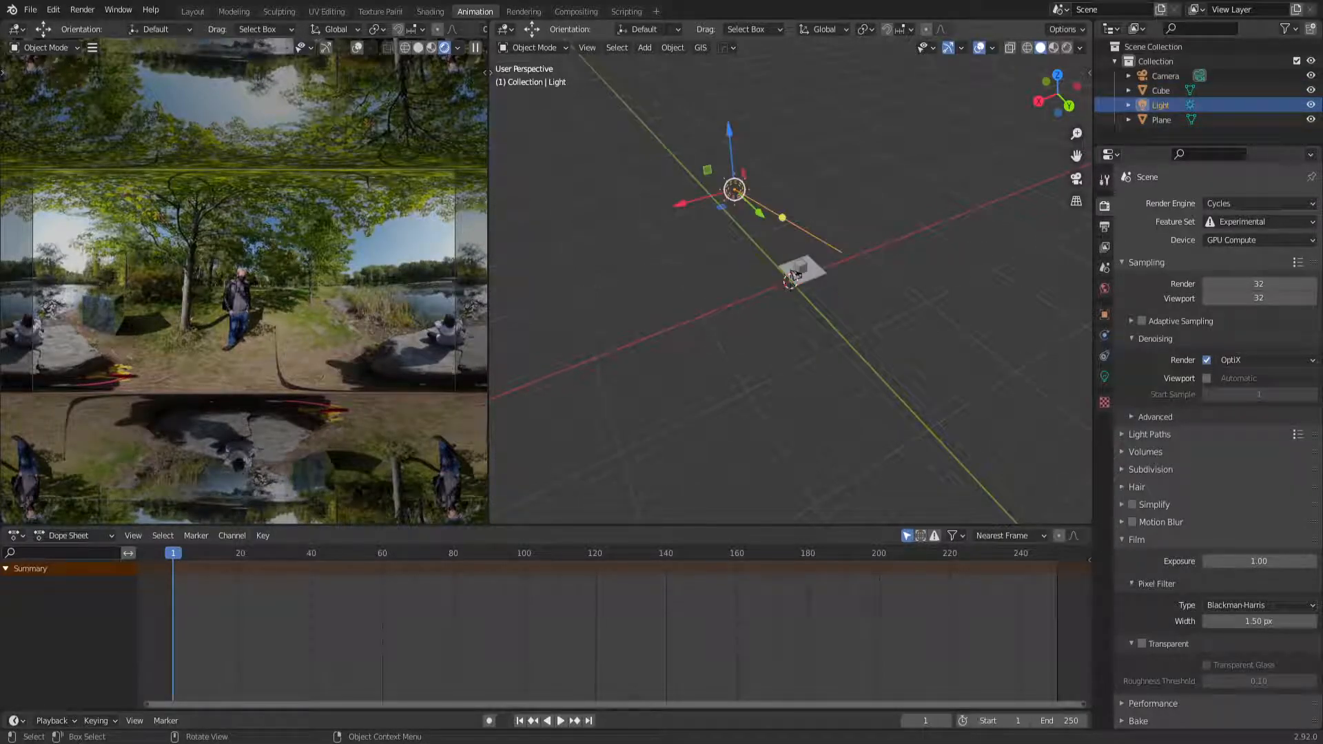
{"action": "key", "text": "alt+a"}
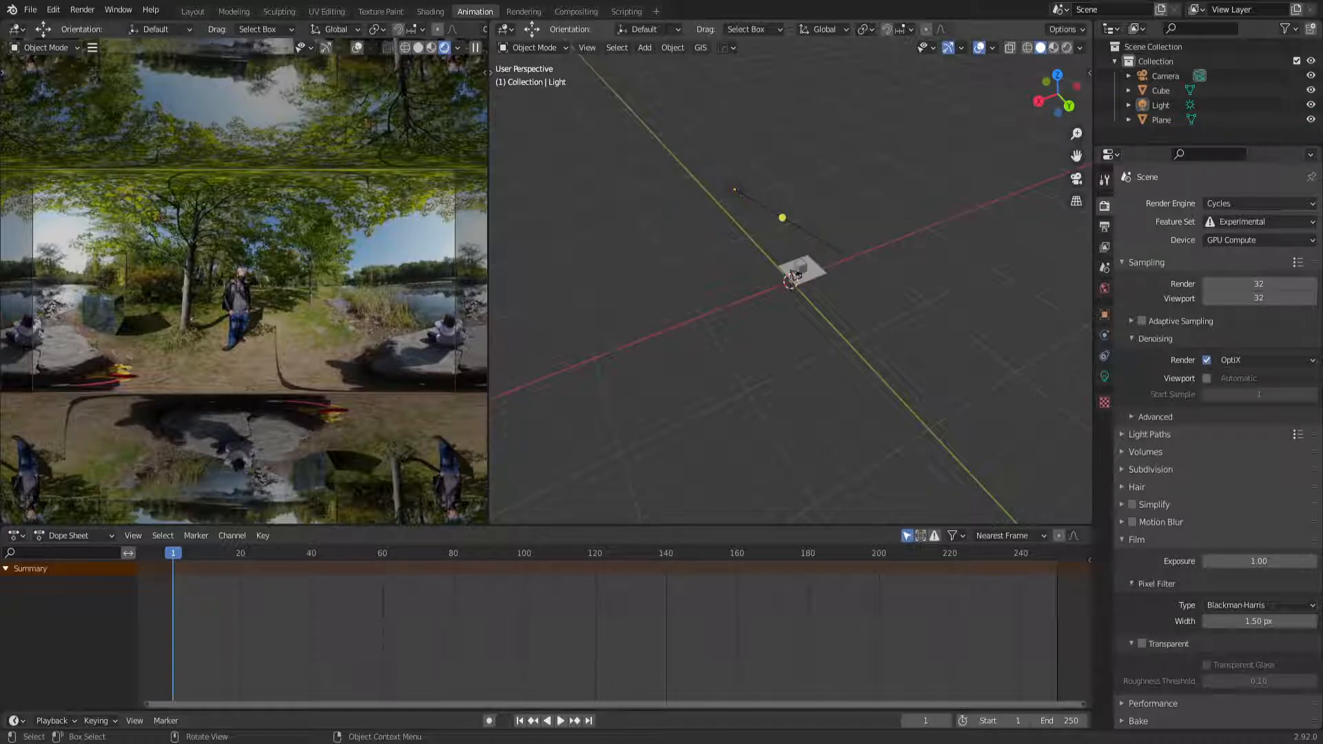
- Review the compositing node setup, then examine the Cycles render settings in the Layout workspace
{"action": "left_click", "coordinate": [524, 11]}
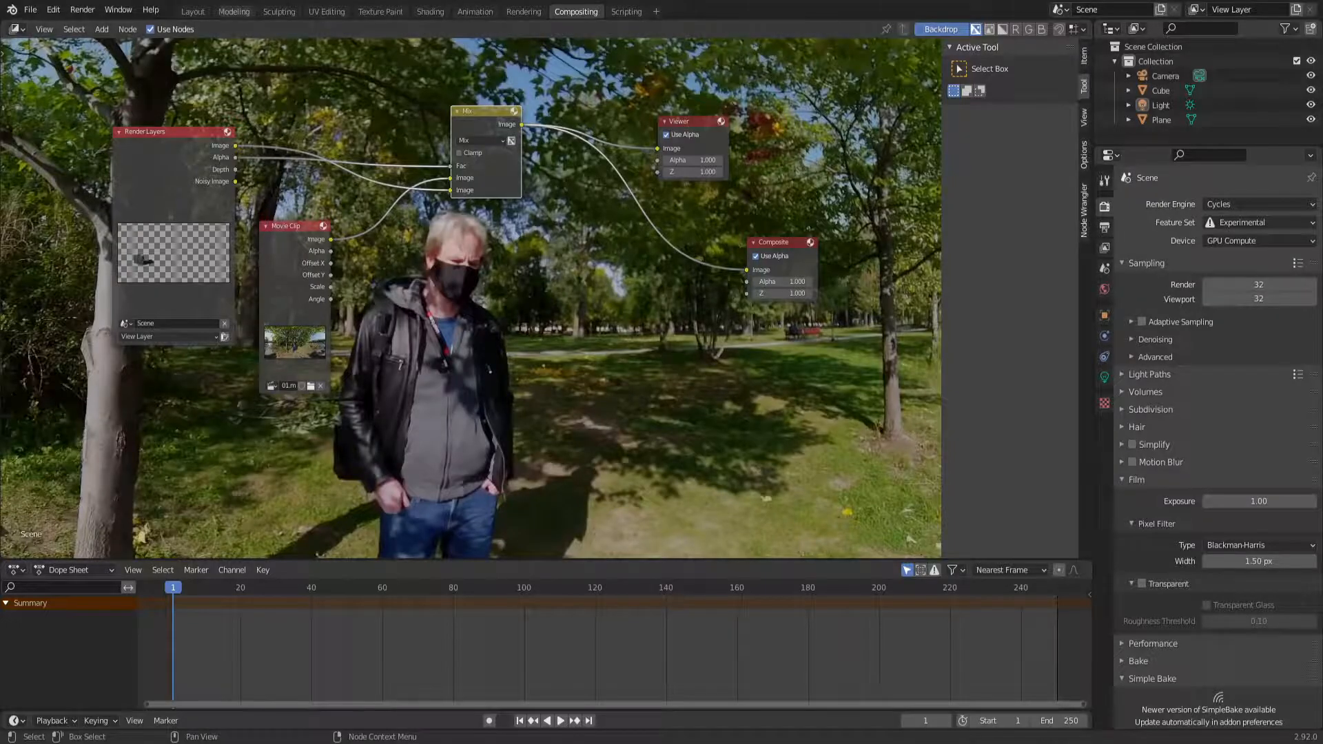
{"action": "left_click", "coordinate": [193, 11]}
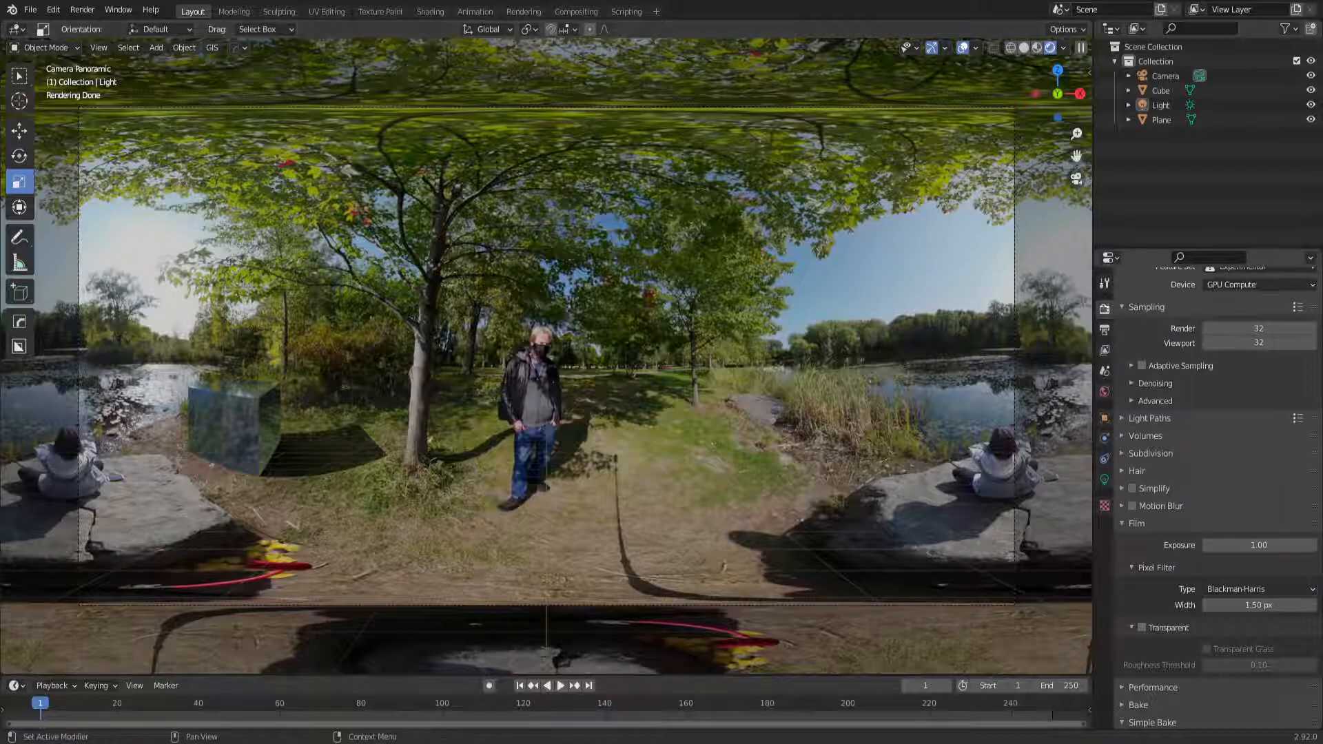
{"action": "scroll", "coordinate": [1213, 427], "scroll_direction": "up", "scroll_amount": 3}
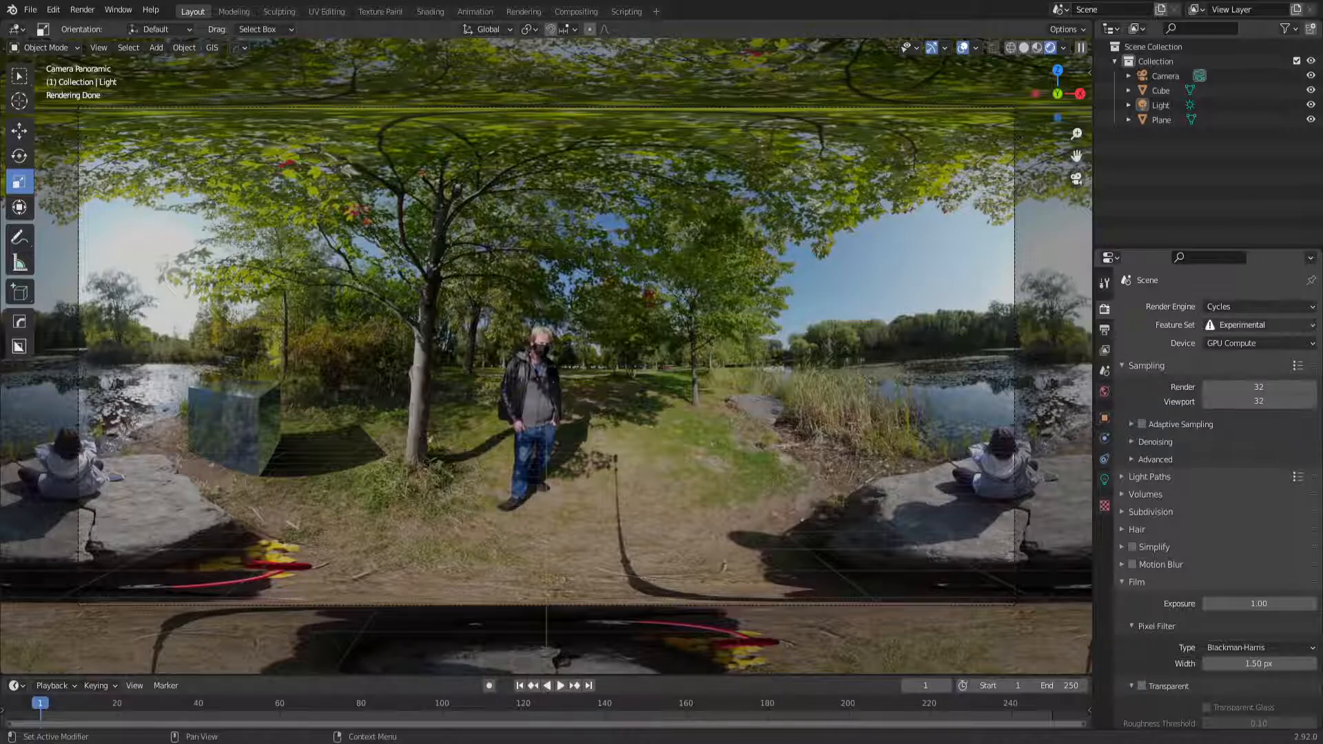
- Examine the scene's output dimensions and file format, then select the camera and show its panoramic lens settings
{"action": "left_click", "coordinate": [1104, 330]}
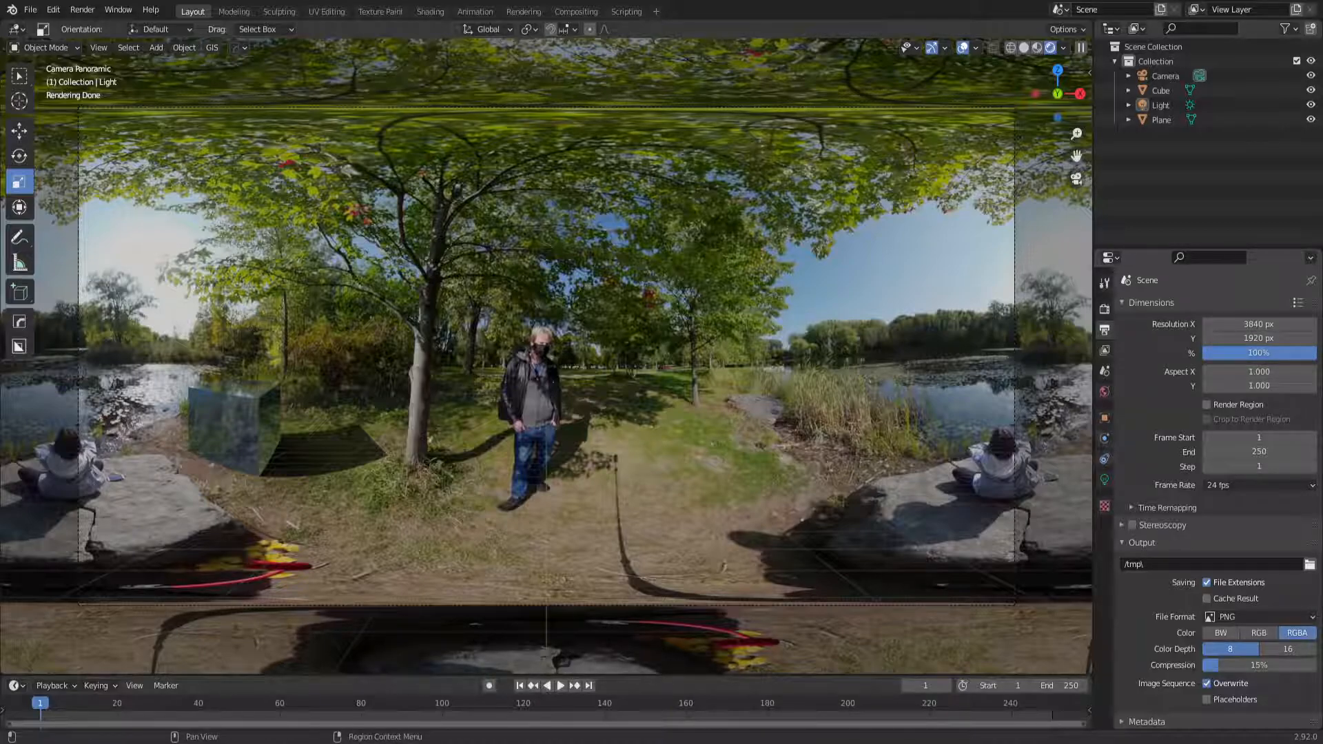
{"action": "left_click", "coordinate": [1165, 76]}
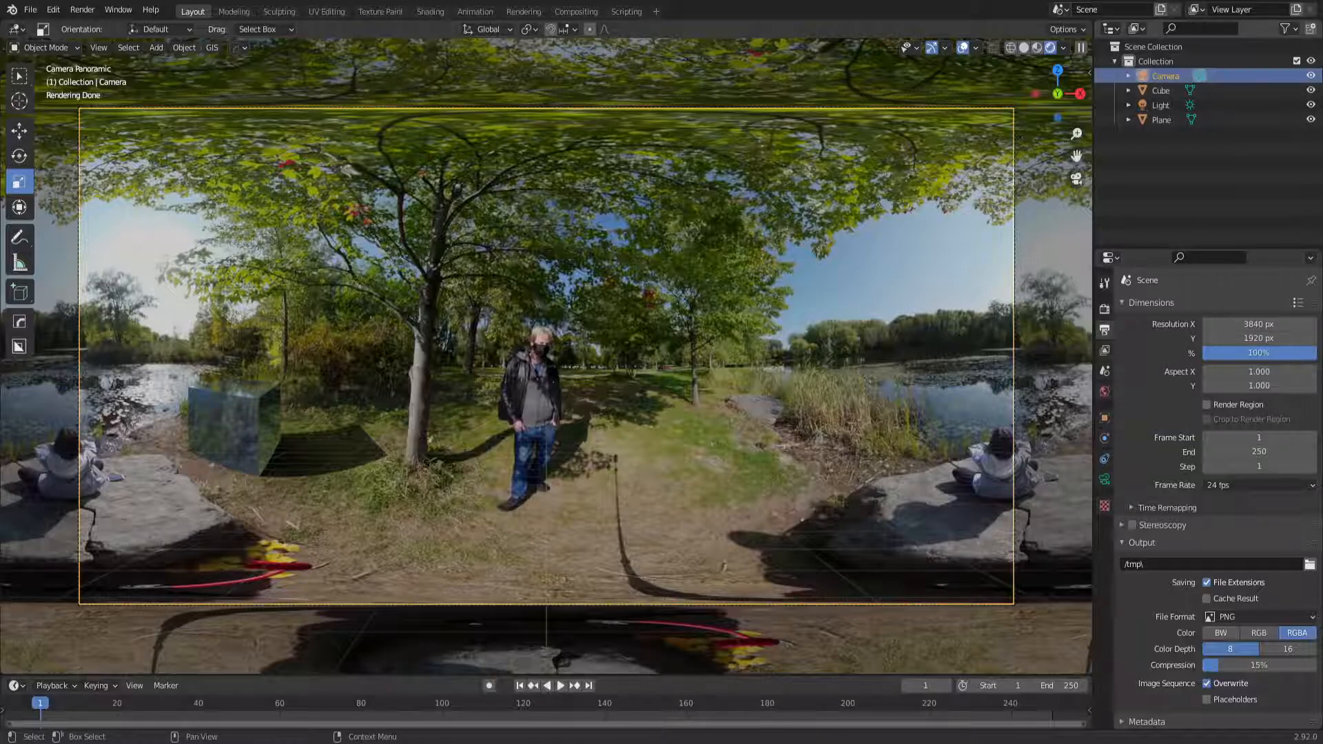
{"action": "left_click", "coordinate": [1104, 479]}
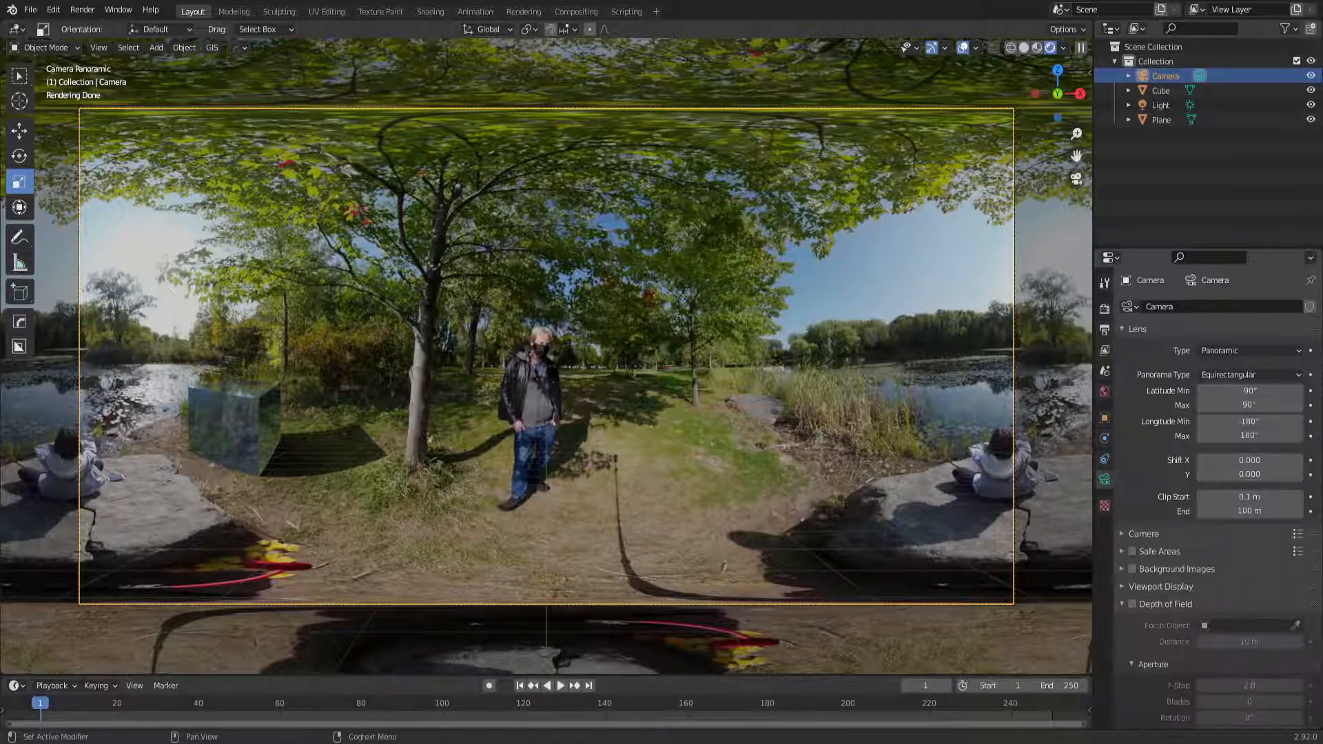